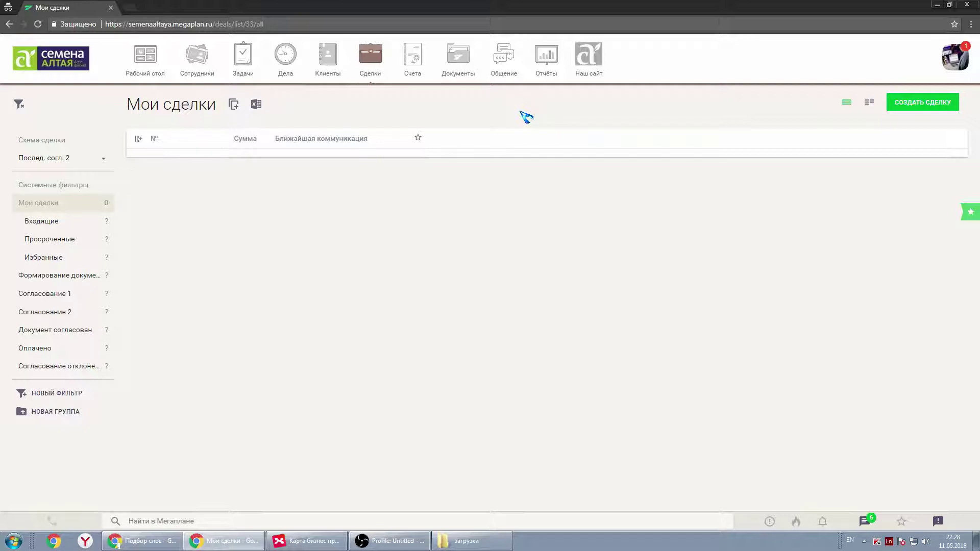
Start creating a new deal from the deals list.
mouse_move(367, 60)
left_click(916, 101)
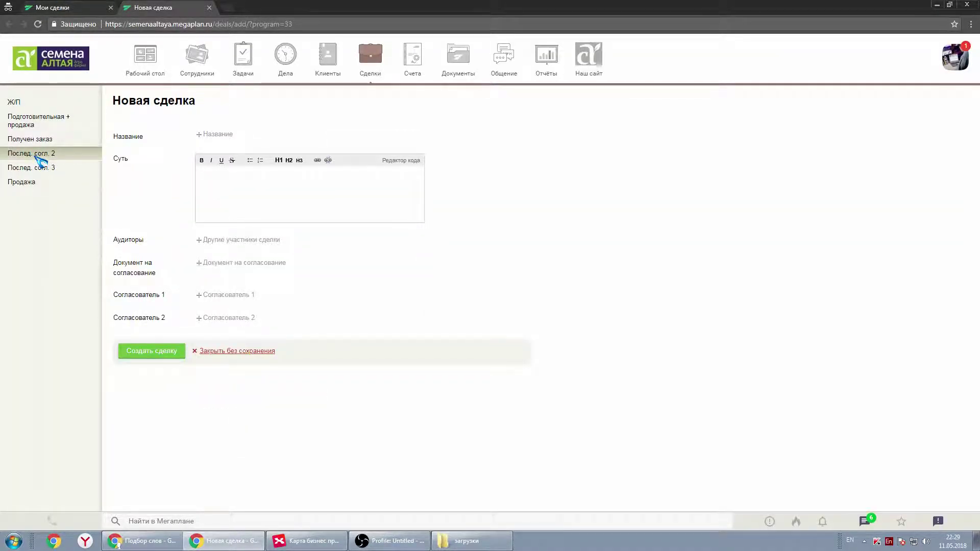
Name the new deal "test youtube" under the Послед. согл. 2 scheme.
left_click(215, 135)
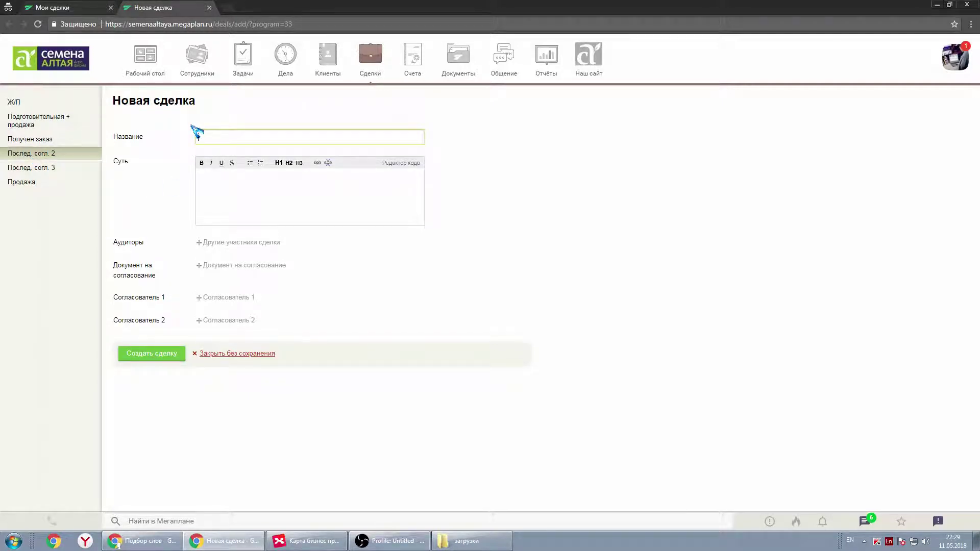
type("test ")
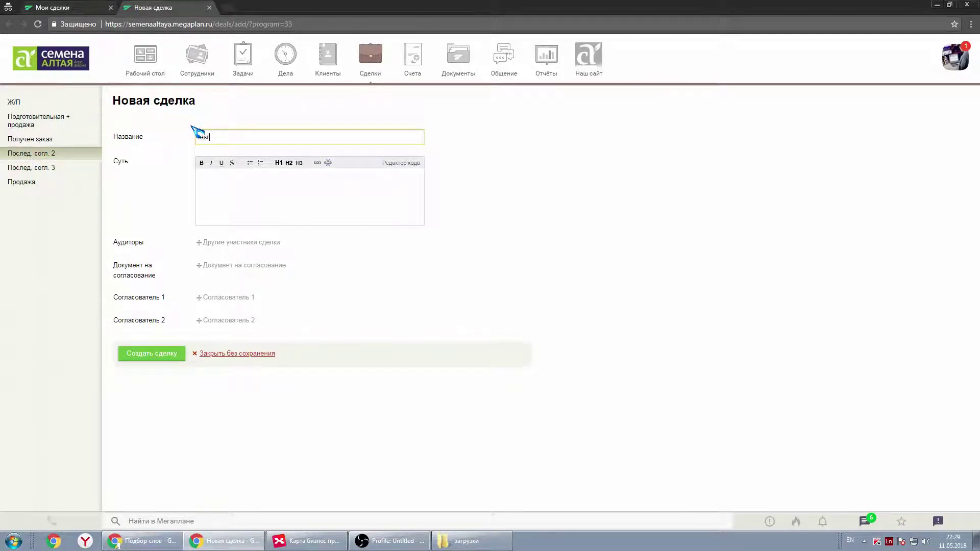
type("youtube")
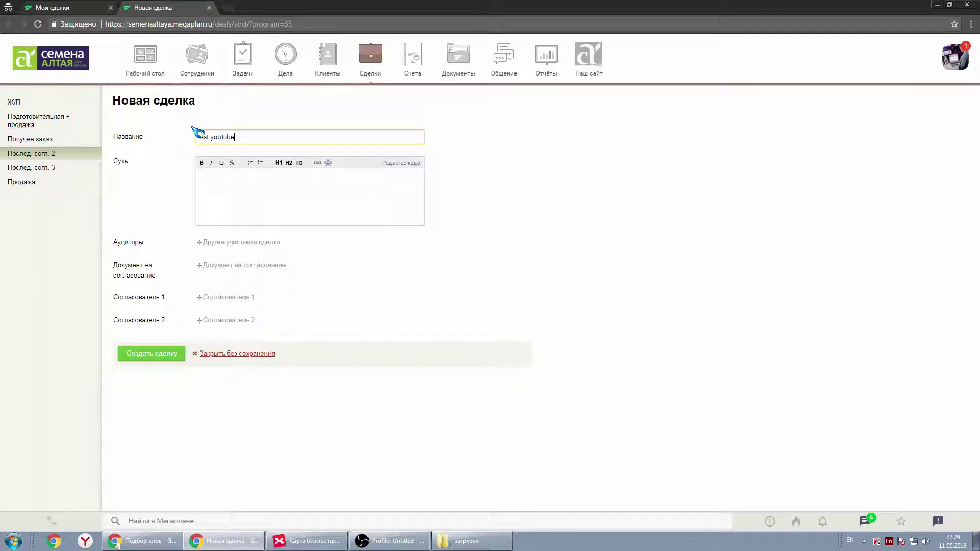
key("Tab")
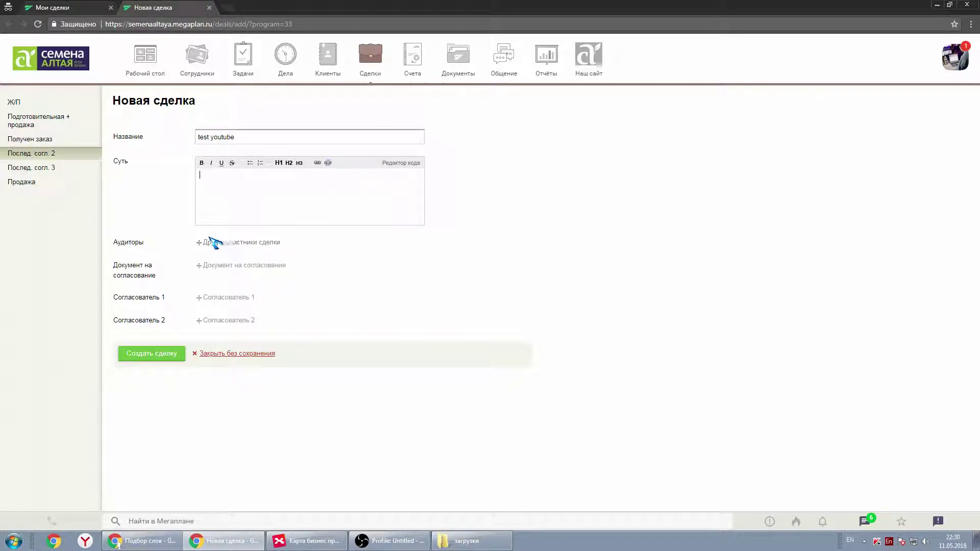
Attach the desktop text file "113 видов заработь прямо сейчас" as the deal's document for approval.
left_click(213, 266)
left_click(237, 285)
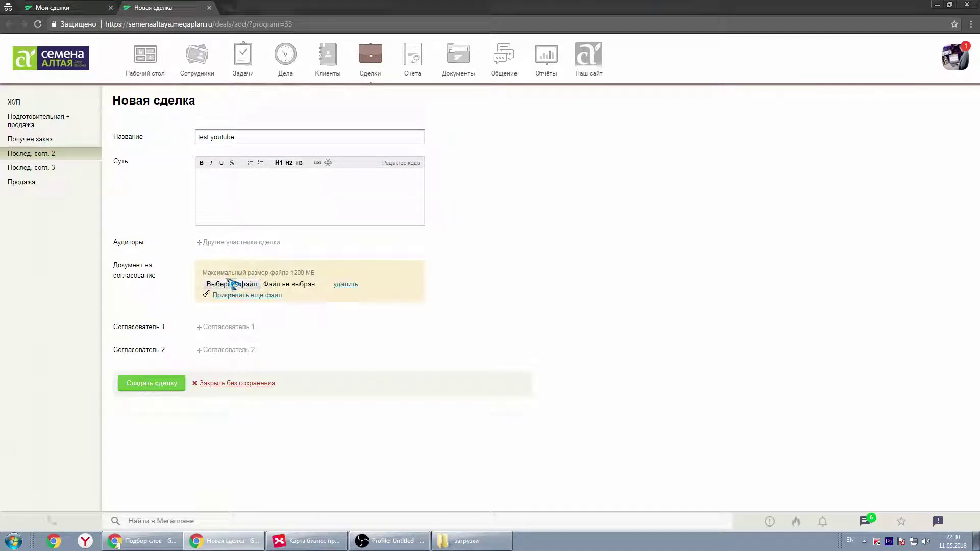
left_click(226, 282)
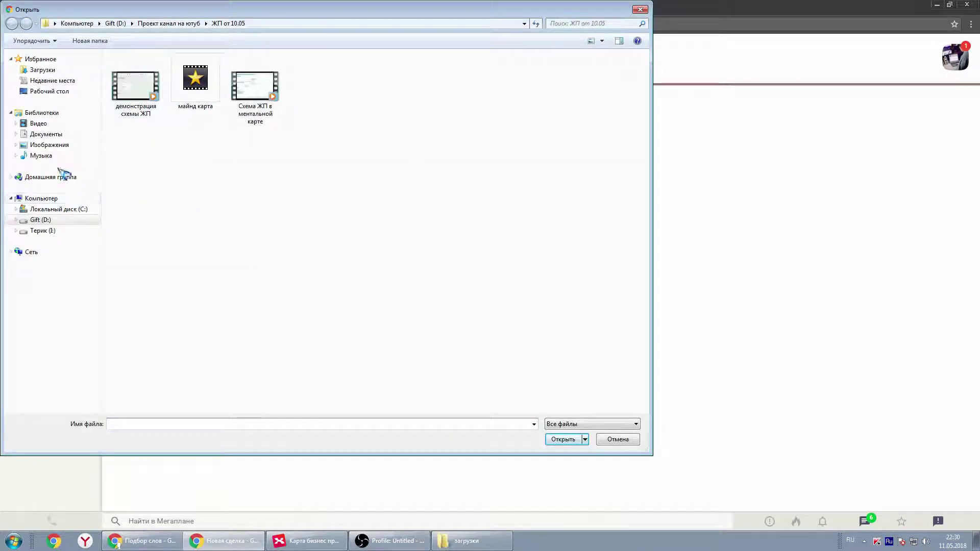
left_click(40, 92)
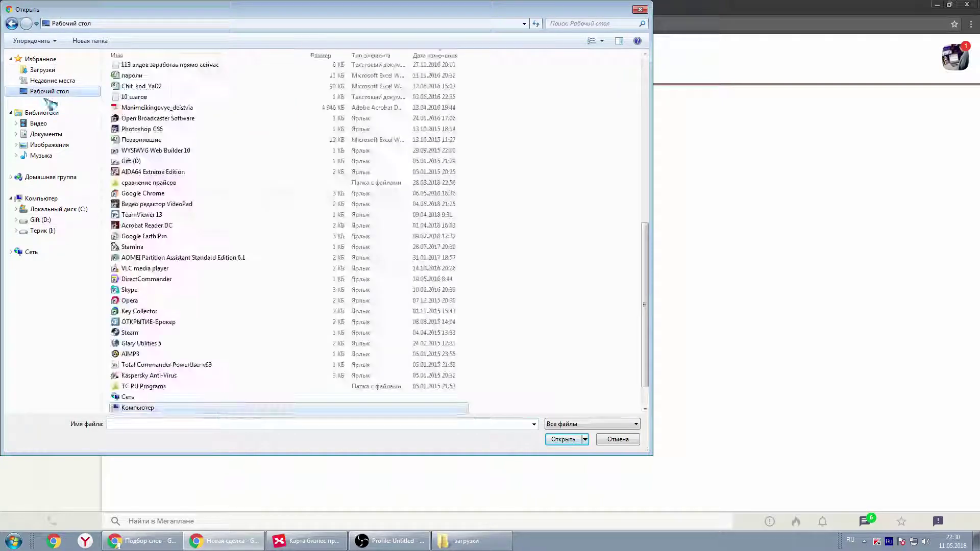
left_click(148, 193)
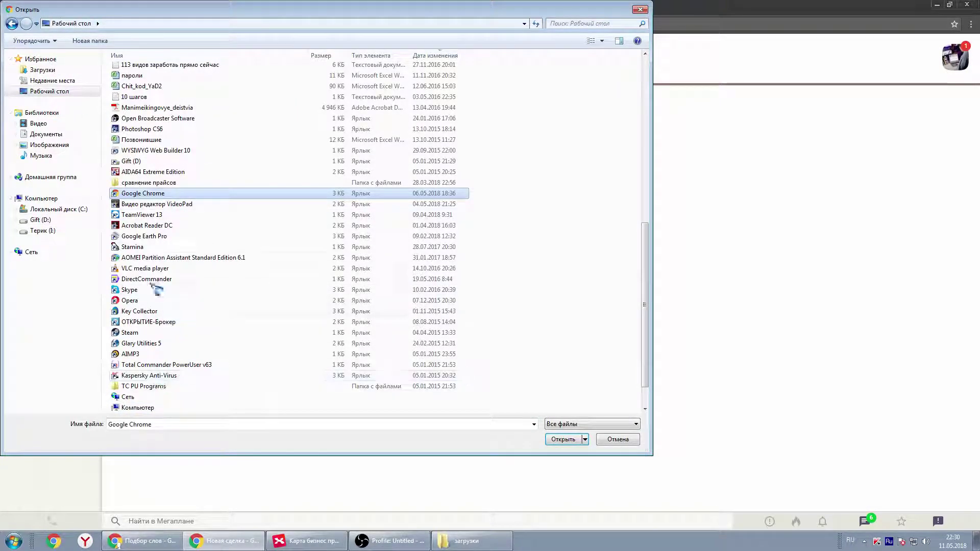
left_click(175, 65)
scroll(175, 82, "up", 2)
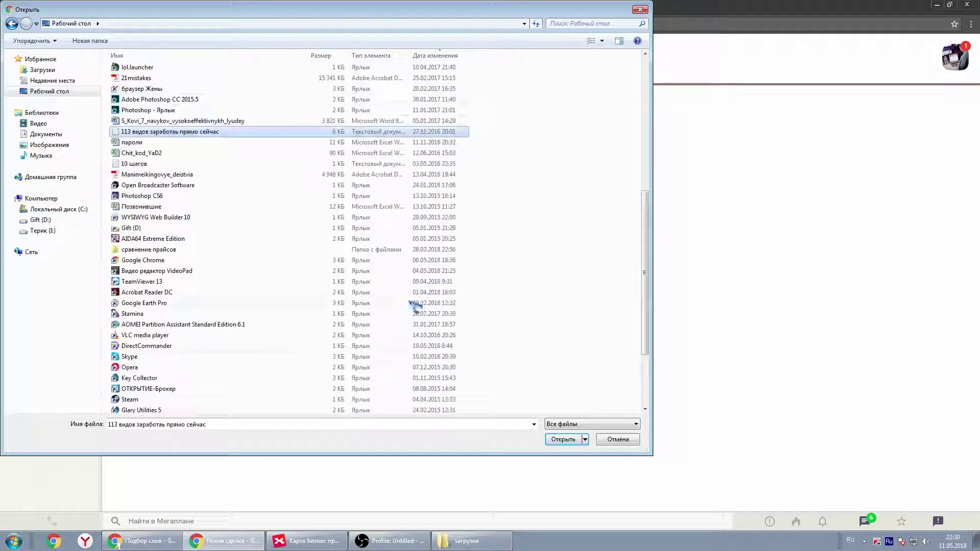
left_click(563, 440)
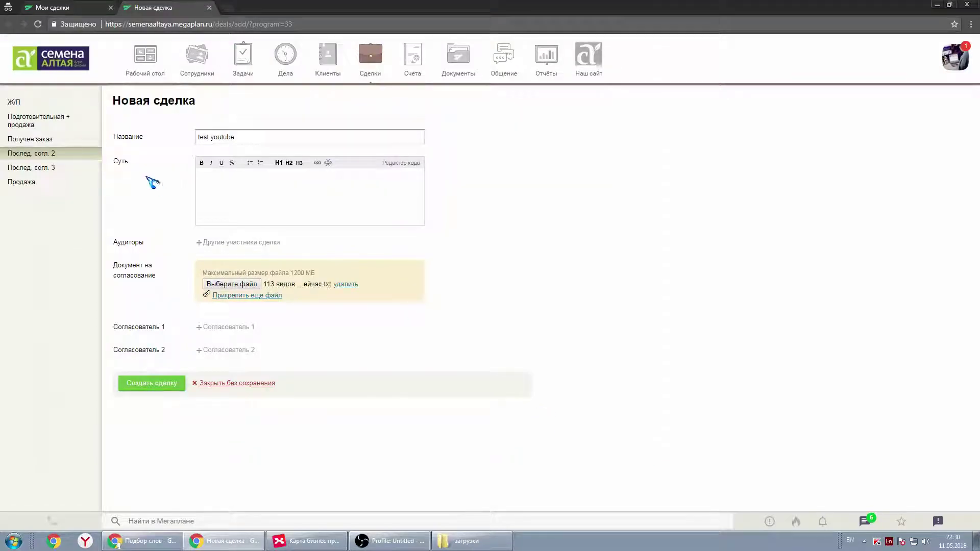
Examine which employees can be chosen as Согласователь 1 and Согласователь 2.
left_click(224, 327)
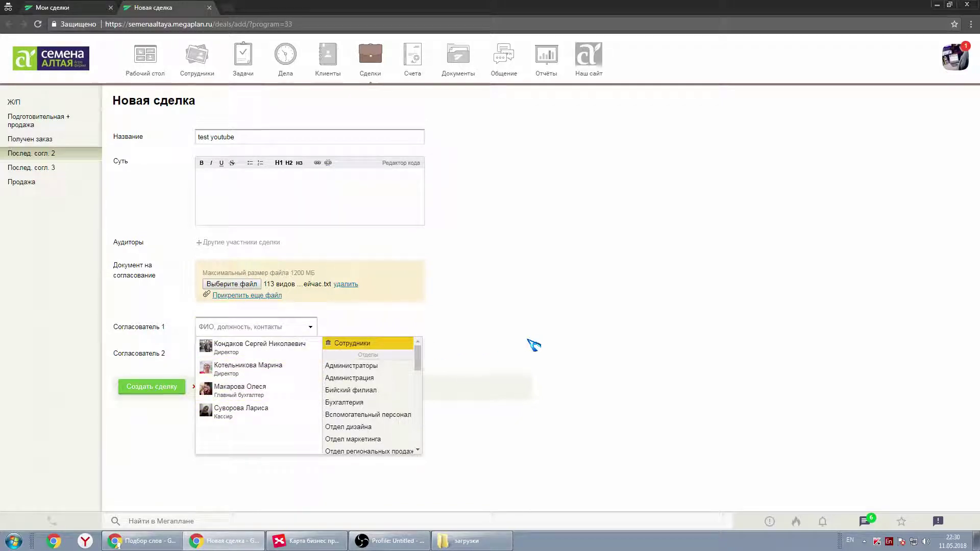
left_click(534, 346)
left_click(233, 349)
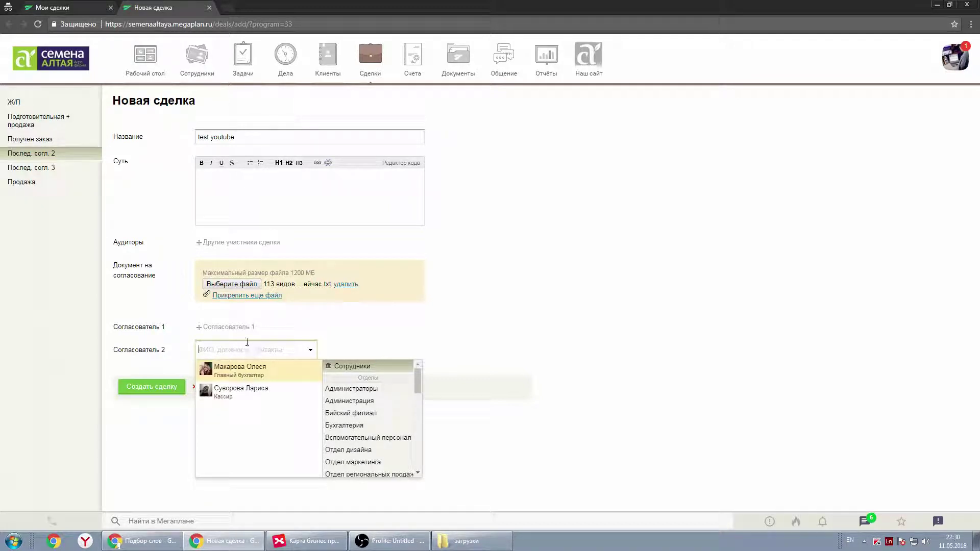
left_click(397, 334)
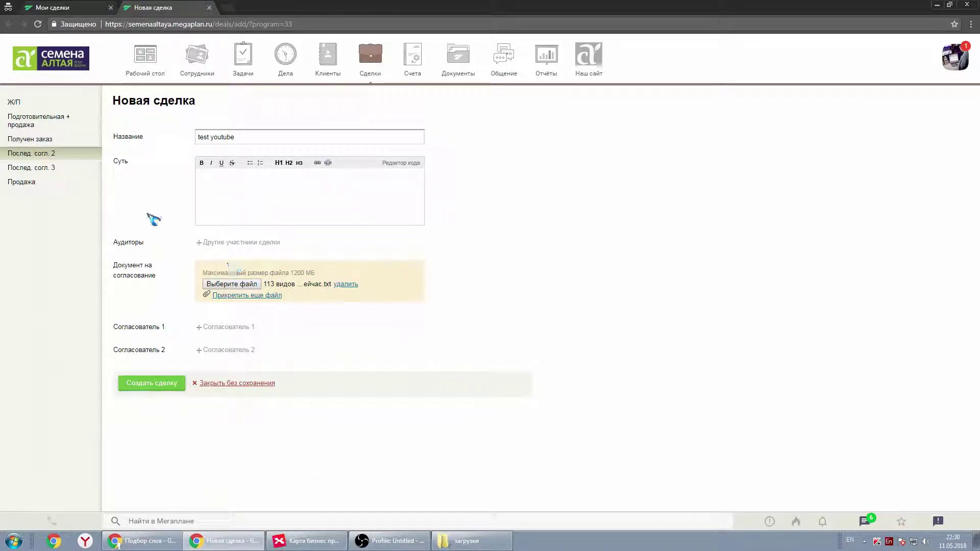
Switch the new deal to the Послед. согл. 3 scheme and check its Согласователь 1 field.
left_click(44, 167)
left_click(531, 80)
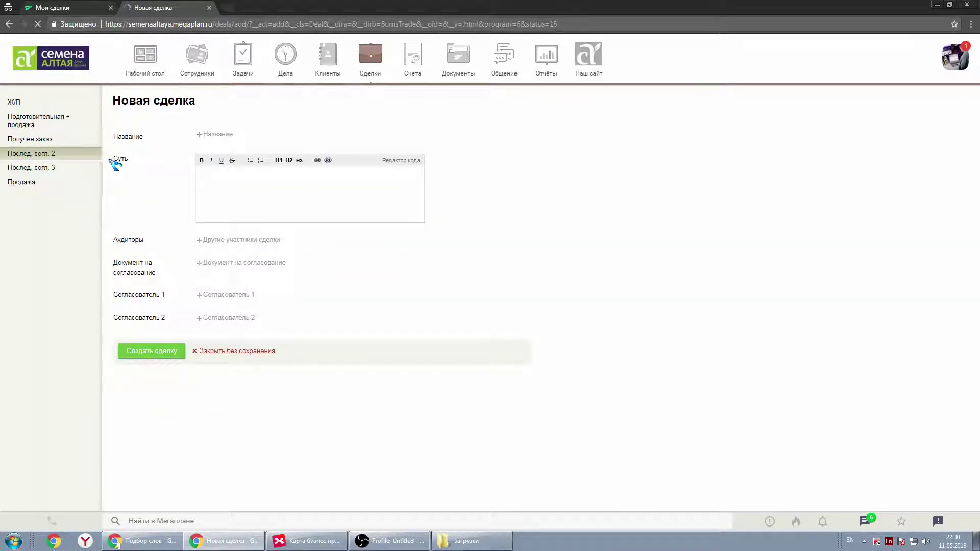
left_click(88, 170)
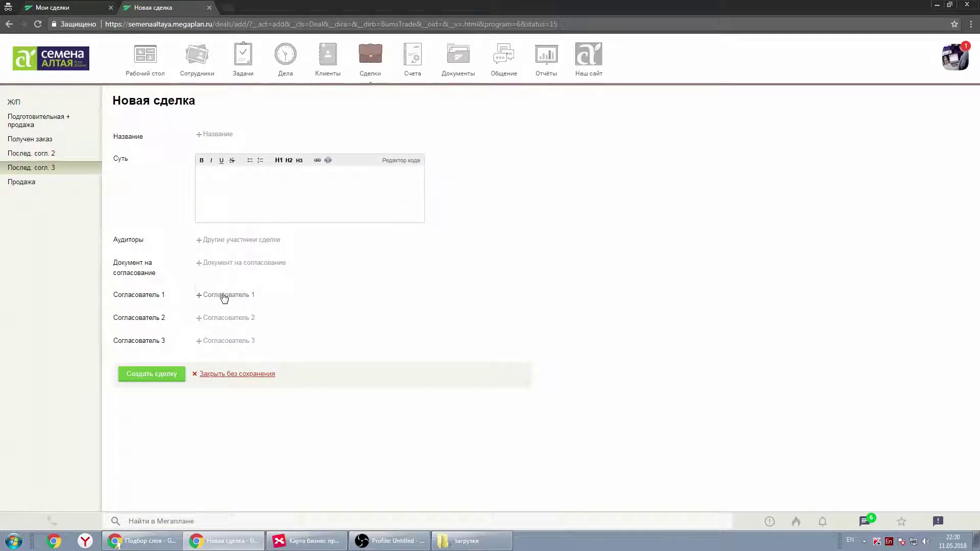
left_click(222, 295)
left_click(228, 295)
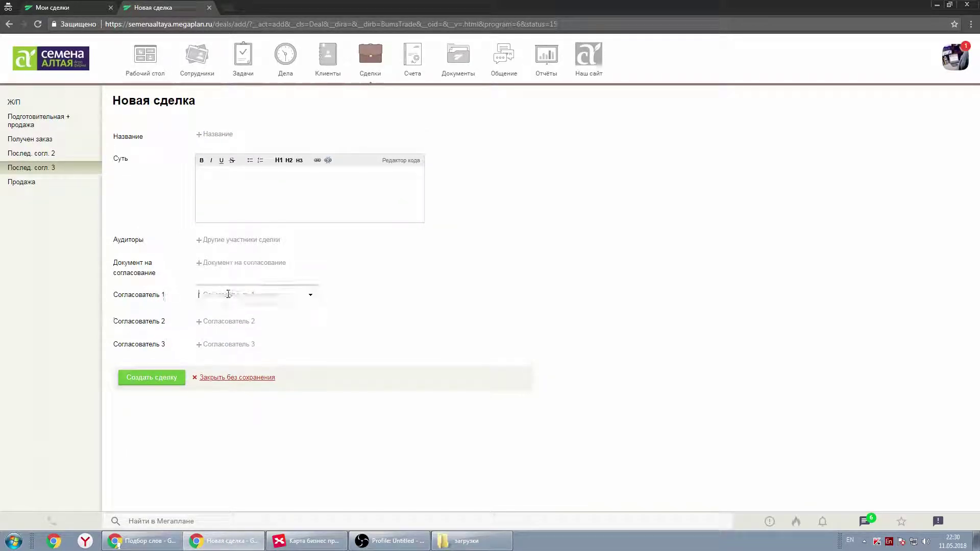
left_click(516, 324)
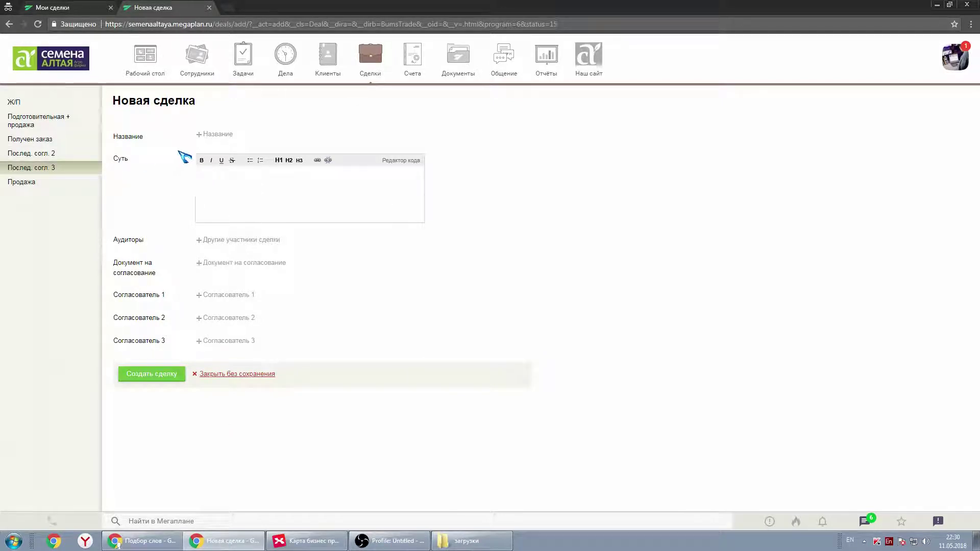
Name the deal "test" and attach the Untitled Diagram image from the desktop as the document for approval.
left_click(209, 135)
type("test")
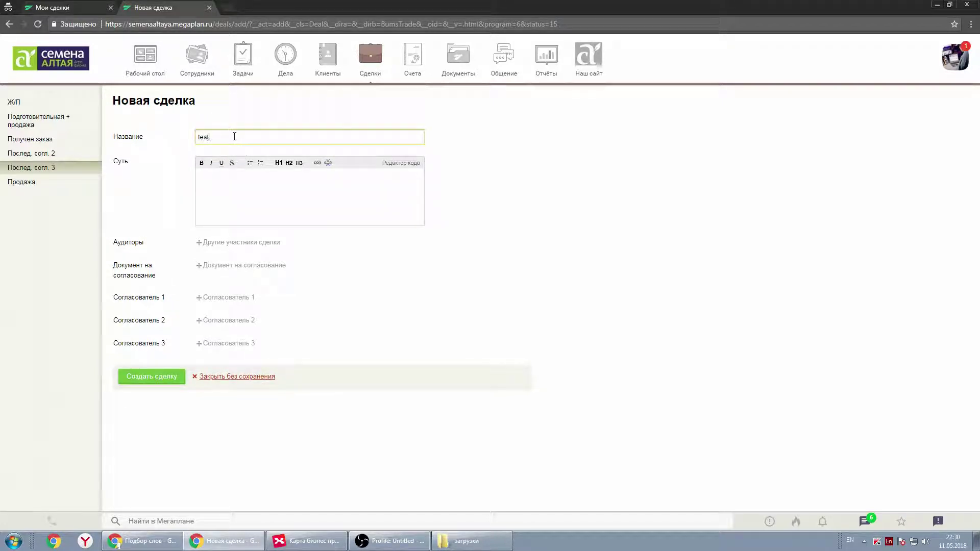
left_click(229, 243)
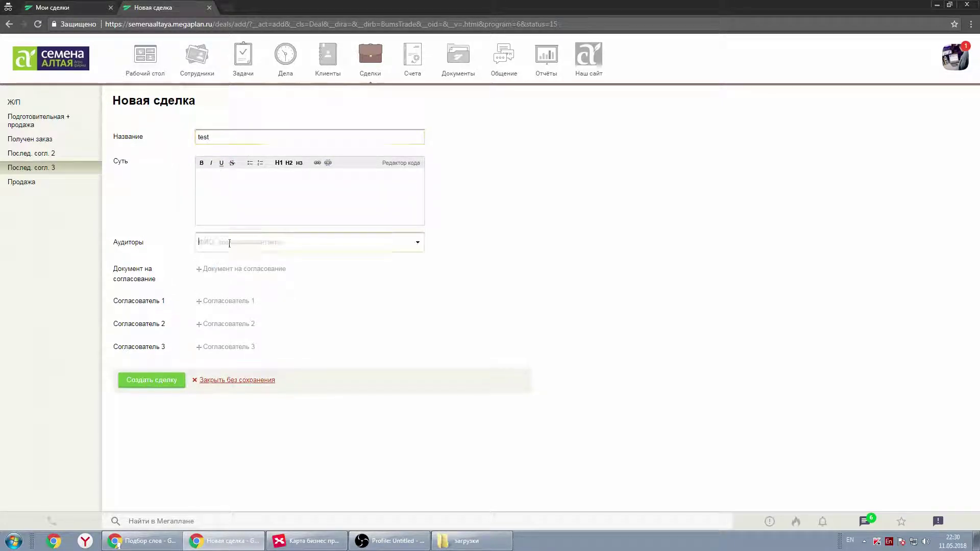
left_click(232, 270)
left_click(227, 284)
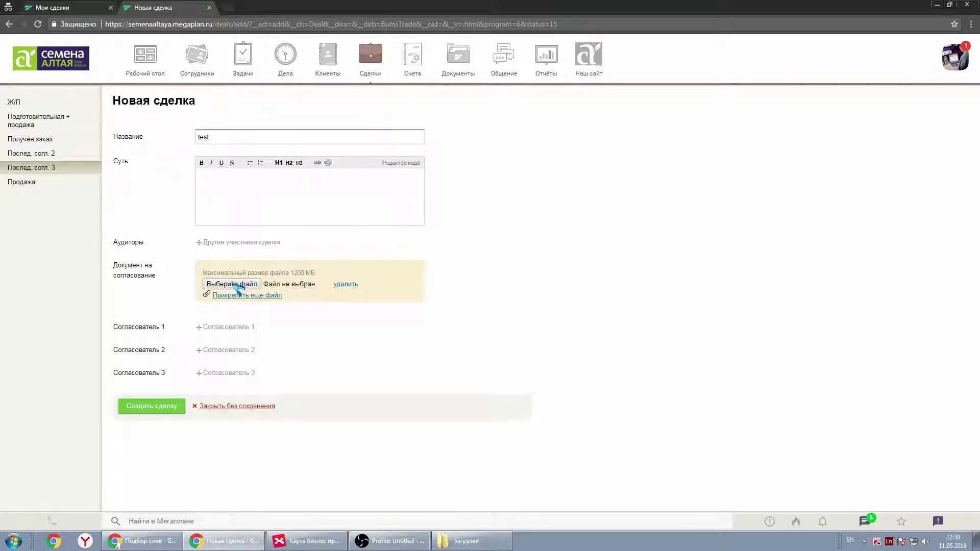
left_click(236, 284)
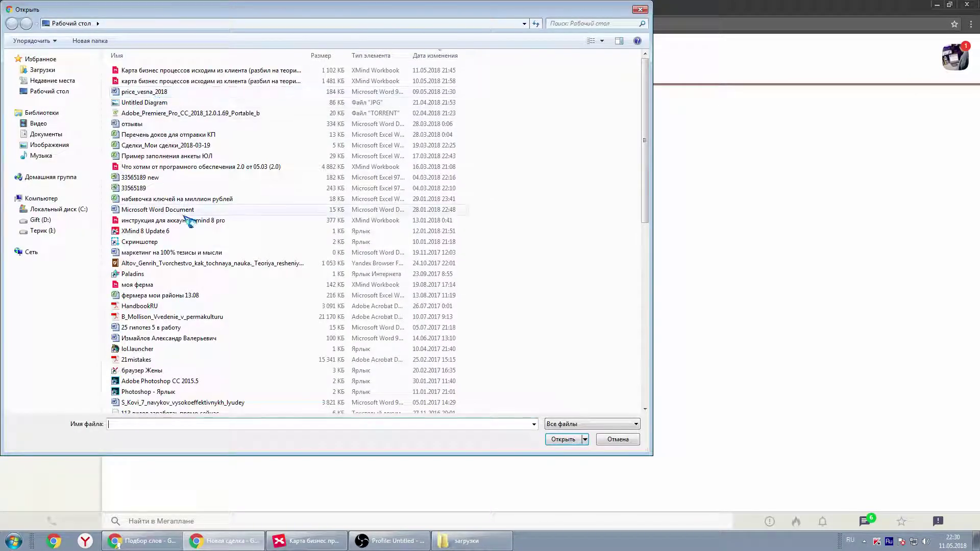
double_click(145, 102)
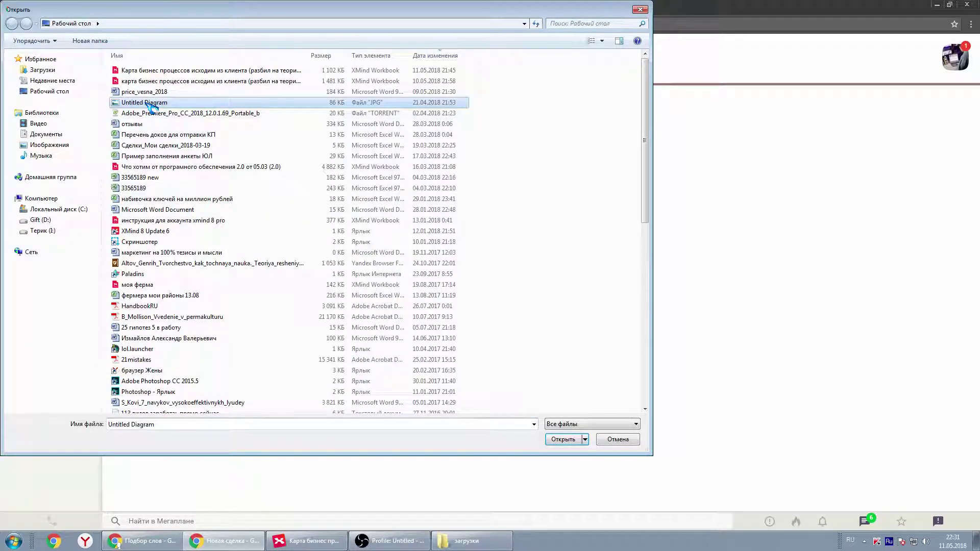
left_click(222, 327)
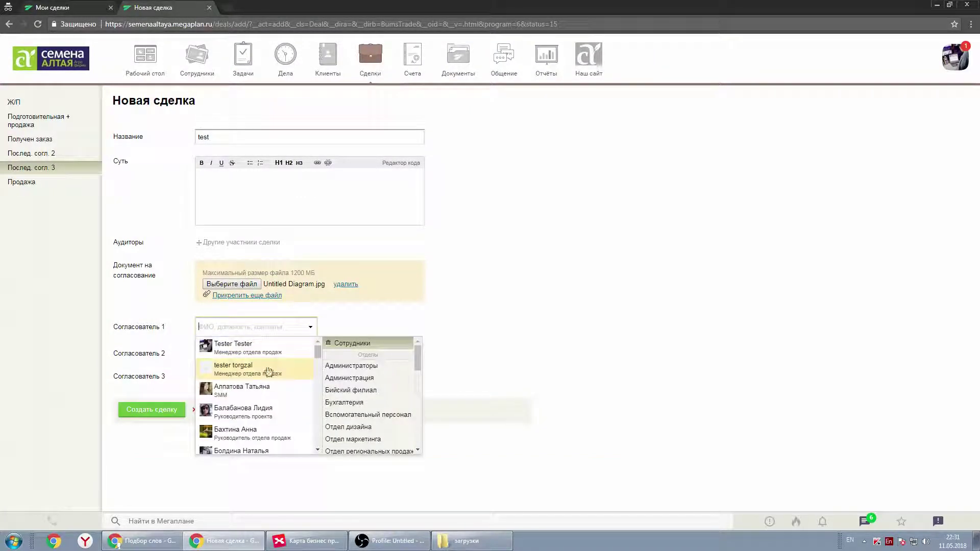
scroll(265, 403, "down", 3)
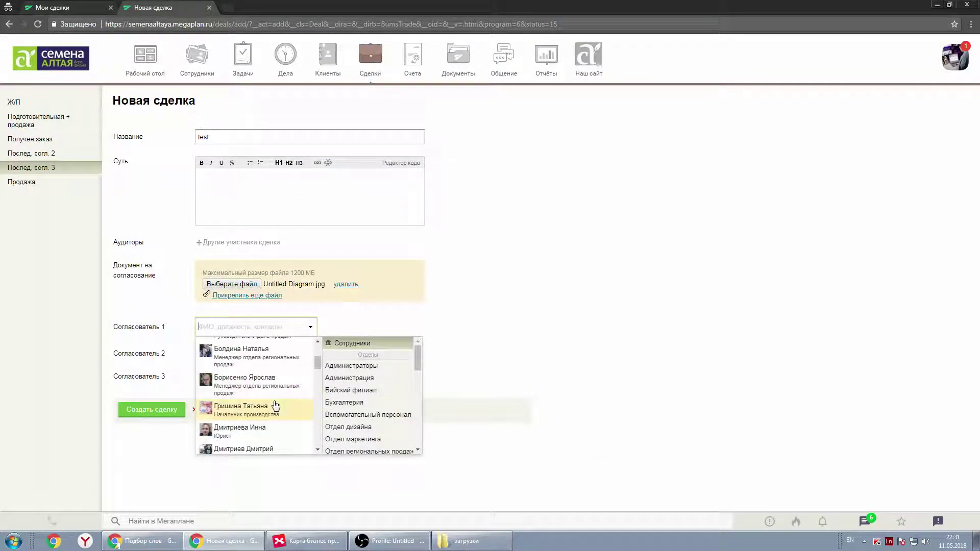
scroll(245, 380, "up", 3)
left_click(244, 381)
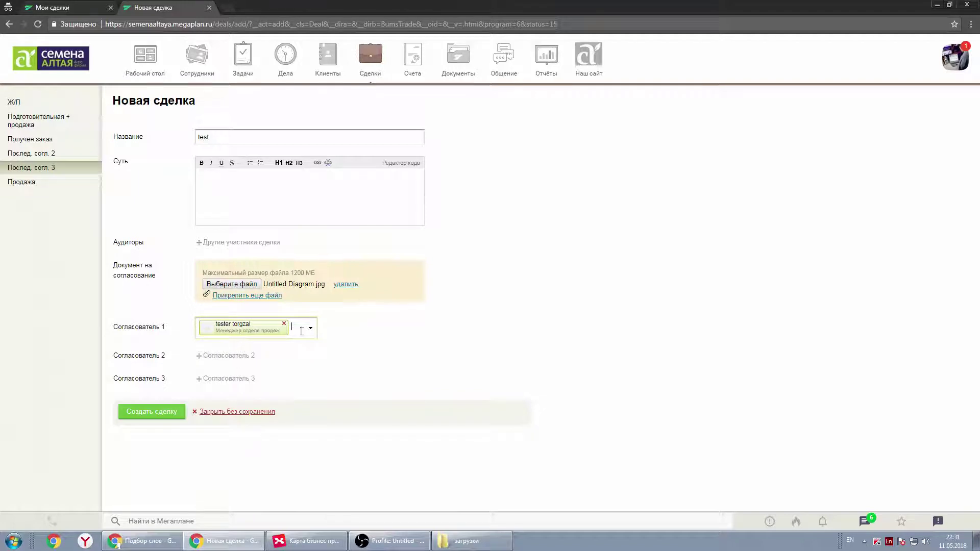
left_click(283, 323)
Find the system administrator by searching "изм" and assign that employee as Согласователь 1.
left_click(258, 322)
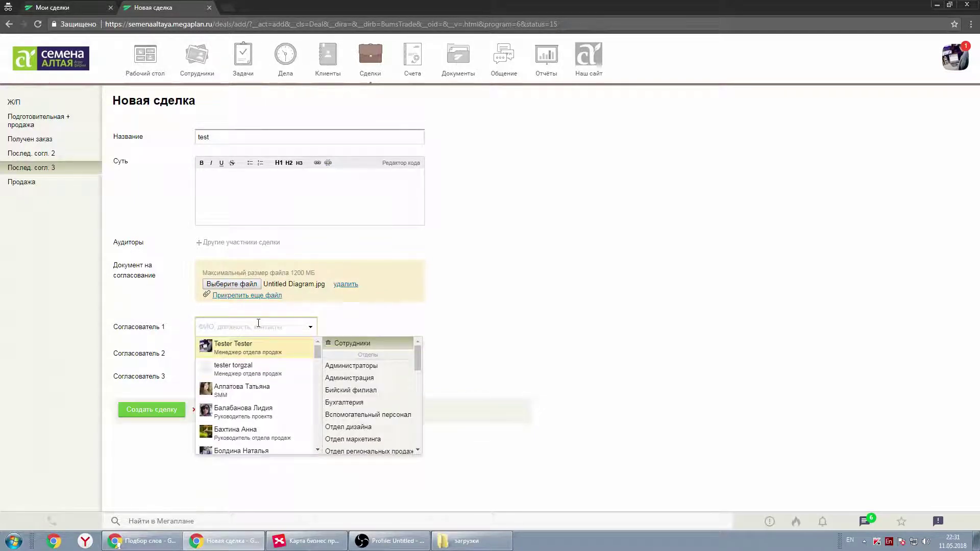
key("alt+shift")
type("изм")
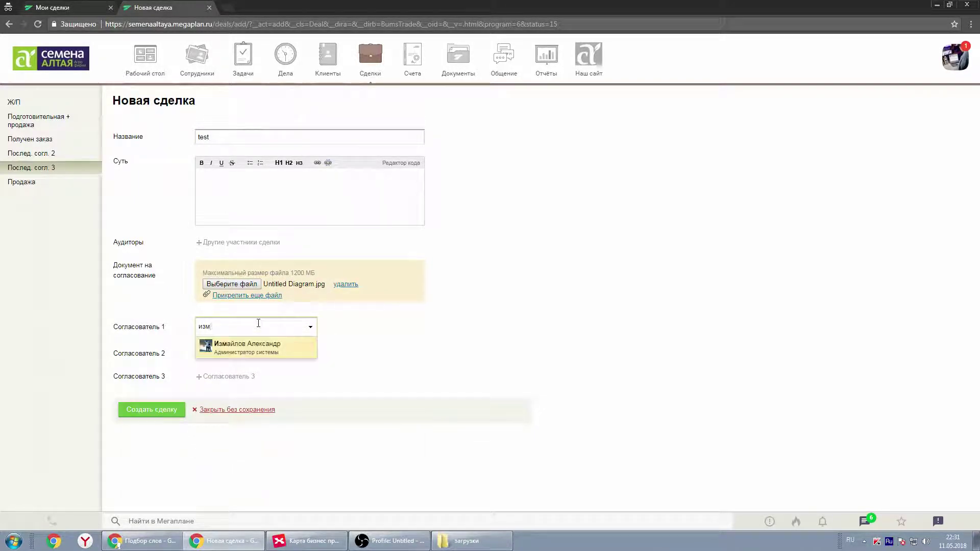
left_click(263, 346)
Assign the second test sales manager account in the employee list as Согласователь 2.
left_click(228, 355)
left_click(220, 355)
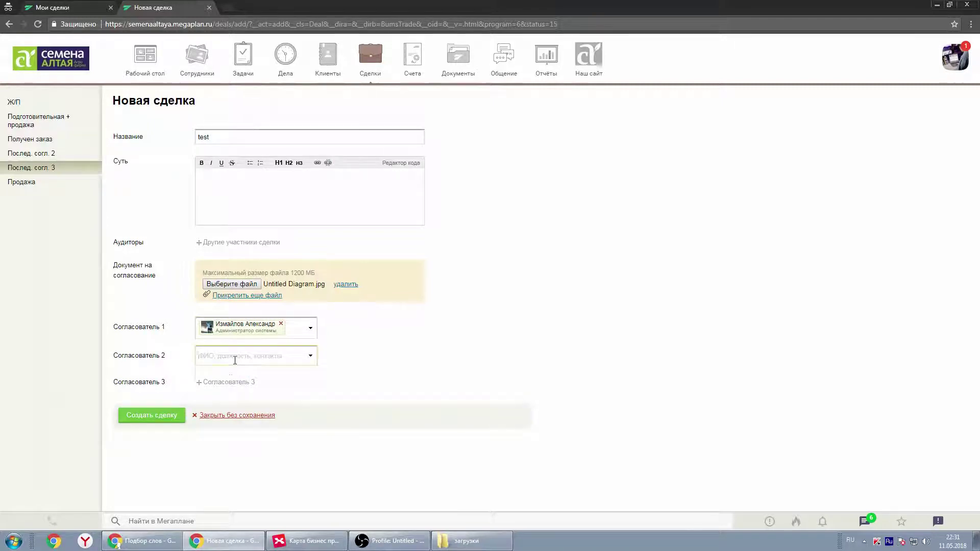
left_click(231, 398)
Search "изм" for Согласователь 3 and assign the system administrator there as well.
left_click(218, 385)
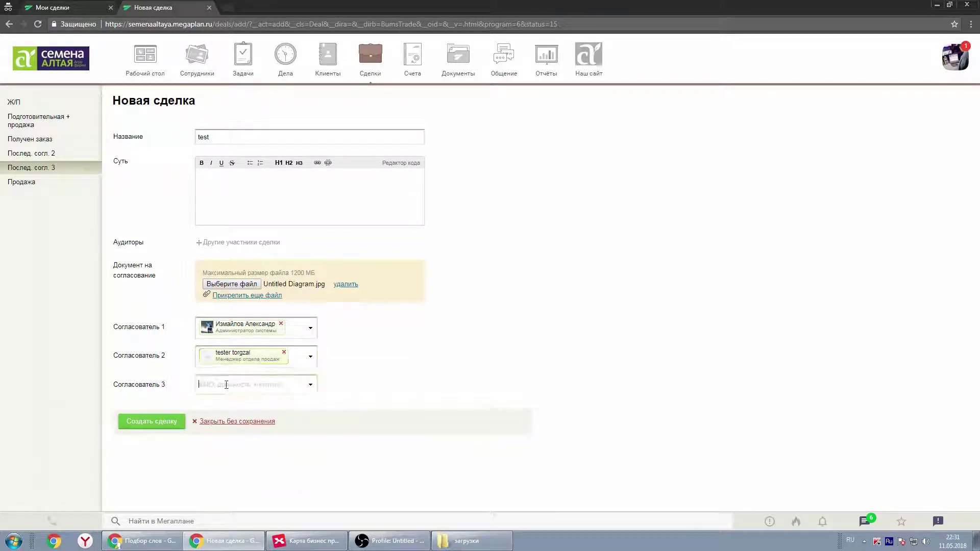
left_click(226, 384)
type("изм")
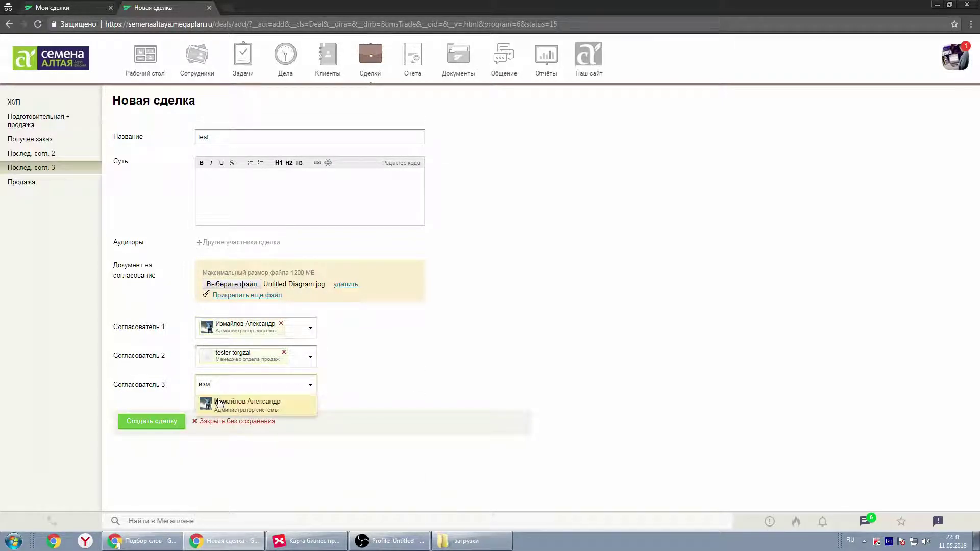
left_click(219, 402)
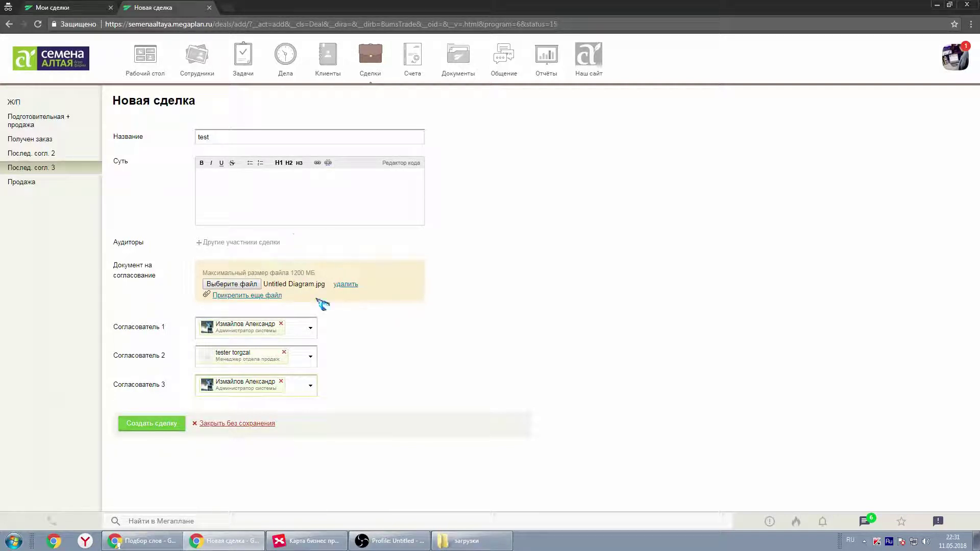
Create the deal with the attached document and the three assigned approvers.
left_click(160, 425)
left_click_drag(169, 327, 128, 327)
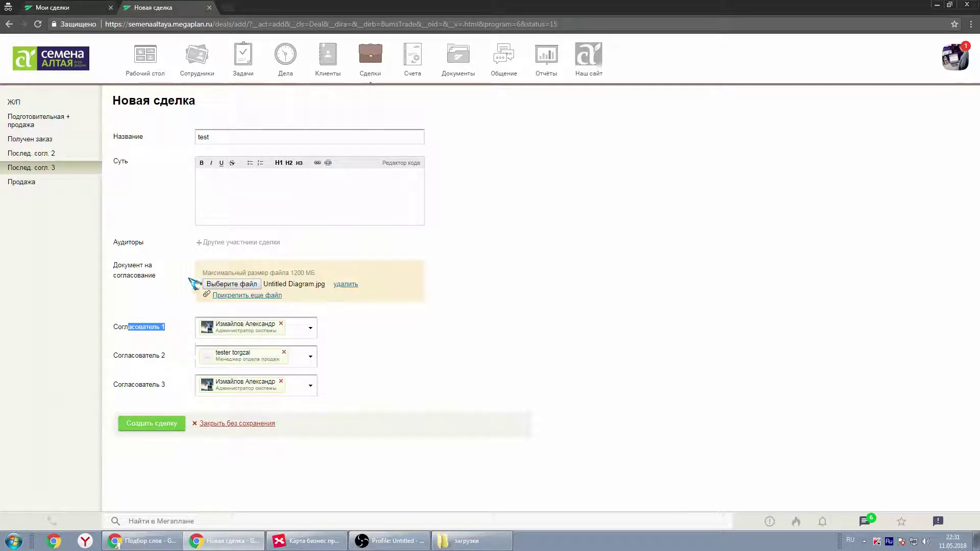
left_click(164, 428)
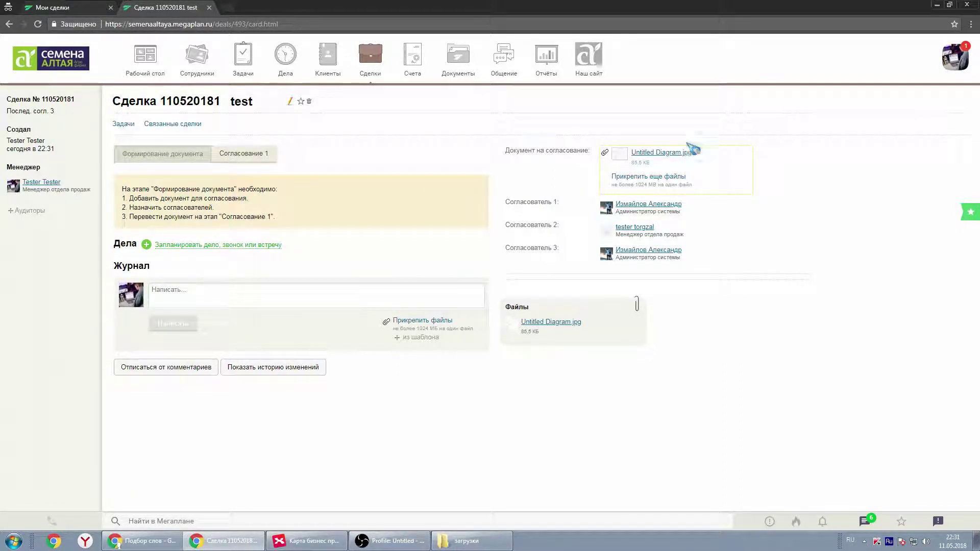
Post the comment "всё круто согласуйте пожалуйсат" in the deal's journal and move the deal to the Согласование 1 stage.
left_click(209, 291)
key("alt+shift")
type("dc кр")
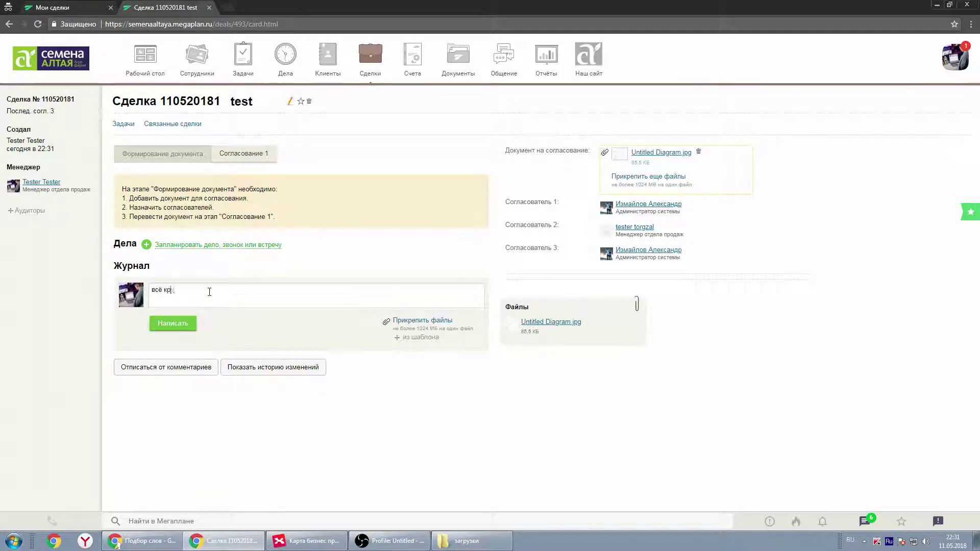
type("уто согласуйте пожалуйсат")
key("ctrl+Return")
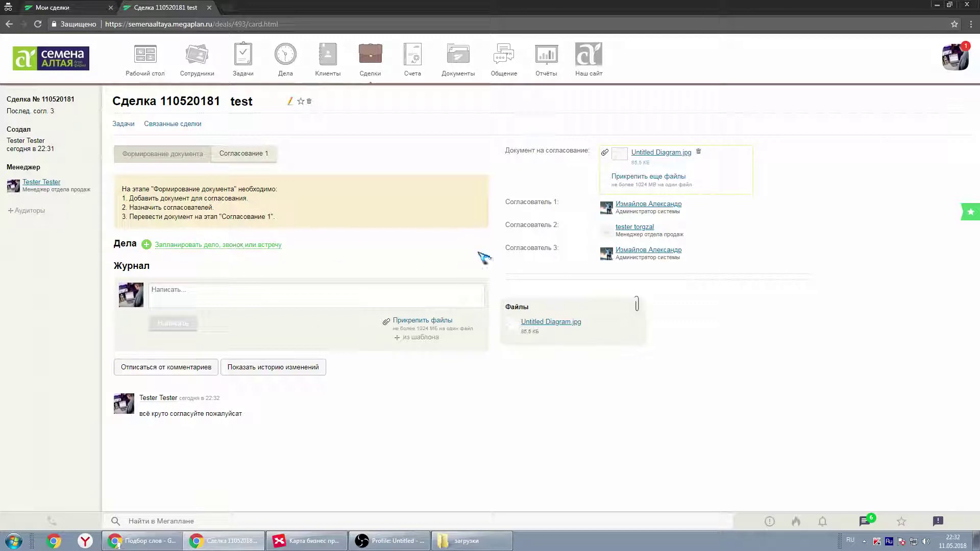
left_click(263, 155)
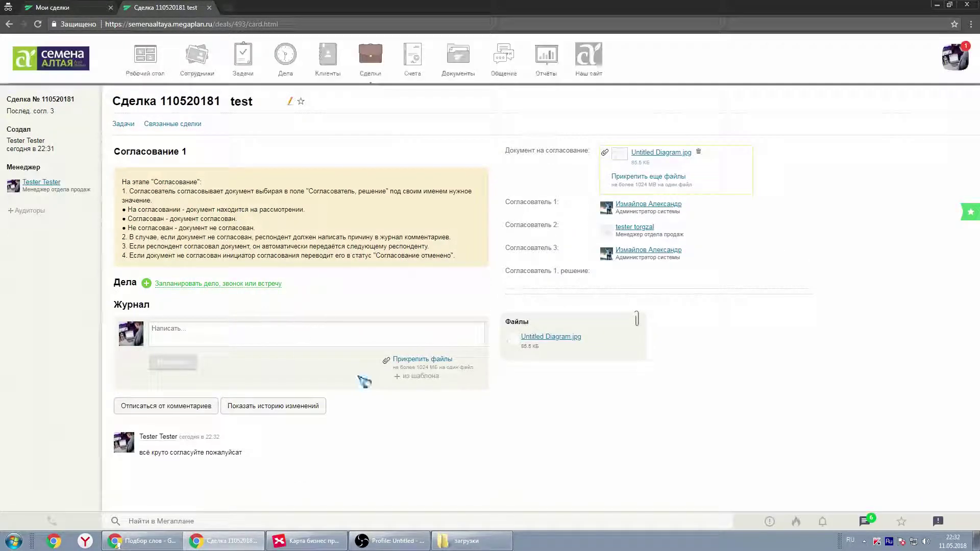
Switch to the administrator's browser window, open the test deal from its status-change notification, and view the attached Untitled Diagram.jpg.
left_click(165, 547)
left_click(179, 8)
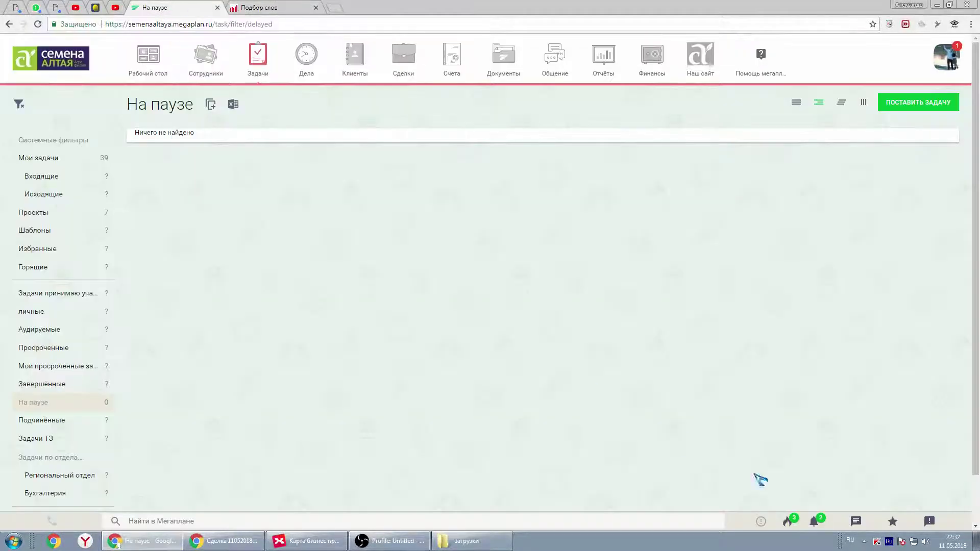
left_click(814, 522)
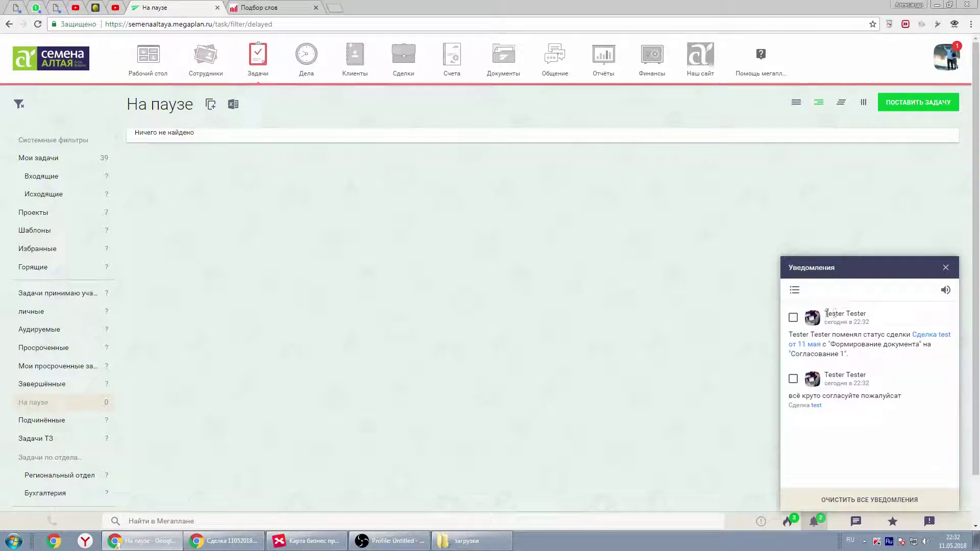
left_click_drag(831, 313, 880, 317)
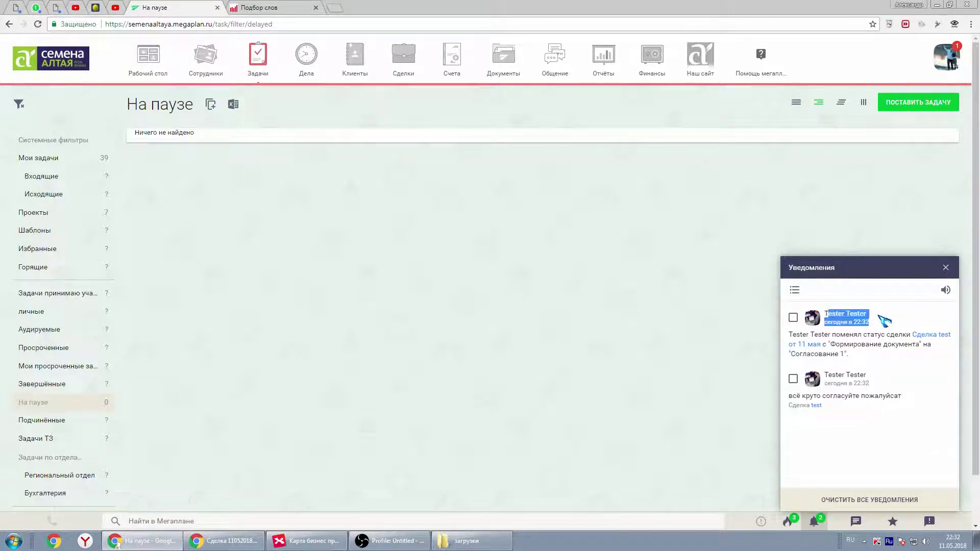
left_click(932, 337)
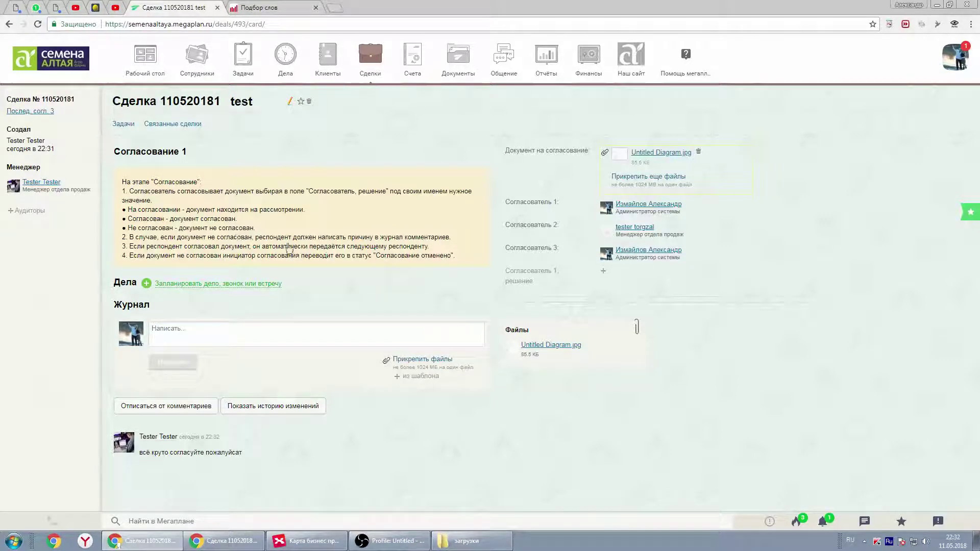
left_click(558, 345)
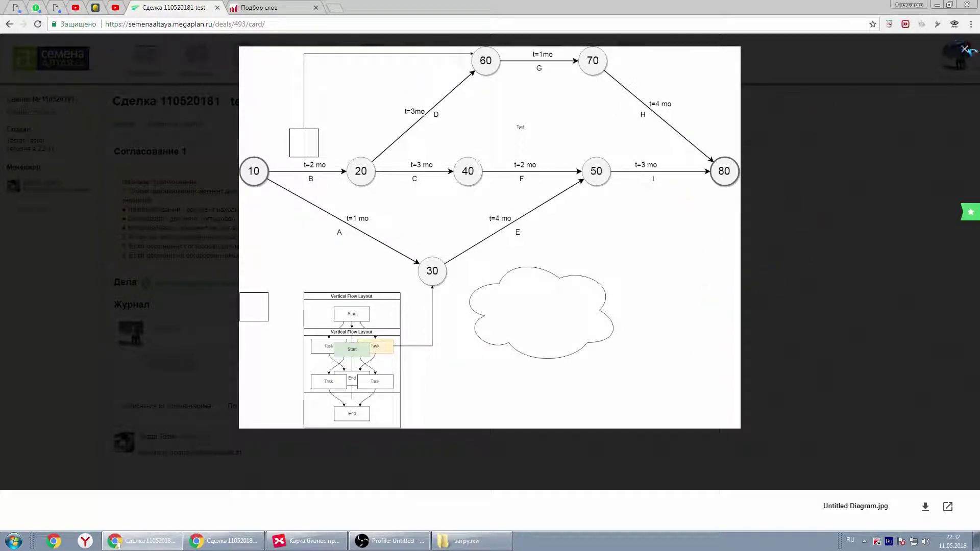
left_click(964, 49)
Set the decision of Согласователь 1 to Согласован and reload the deal page.
left_click(603, 271)
left_click(646, 272)
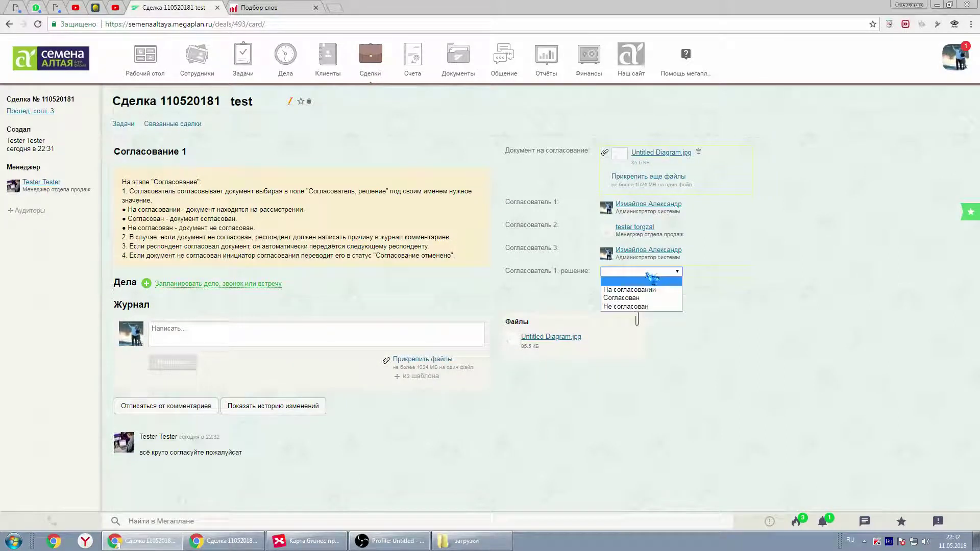
left_click(626, 298)
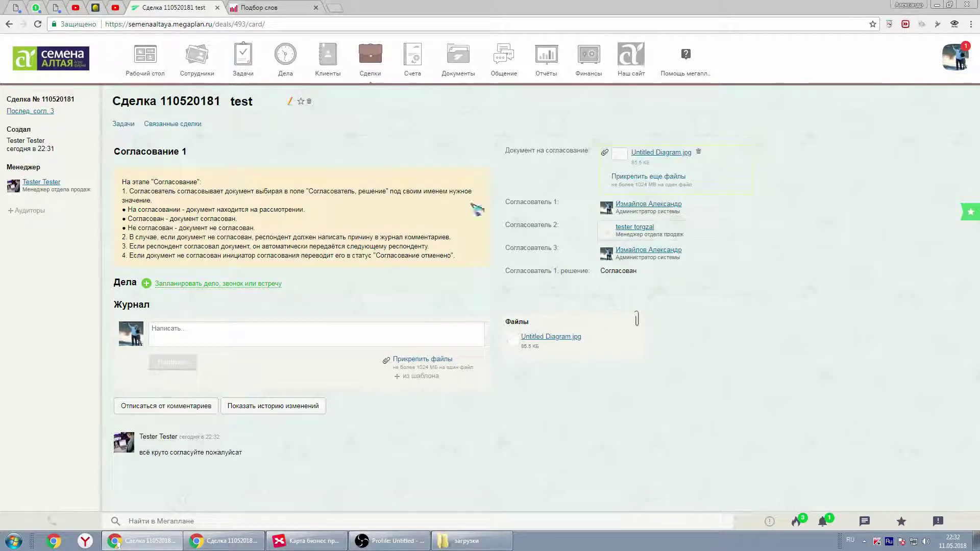
left_click(38, 24)
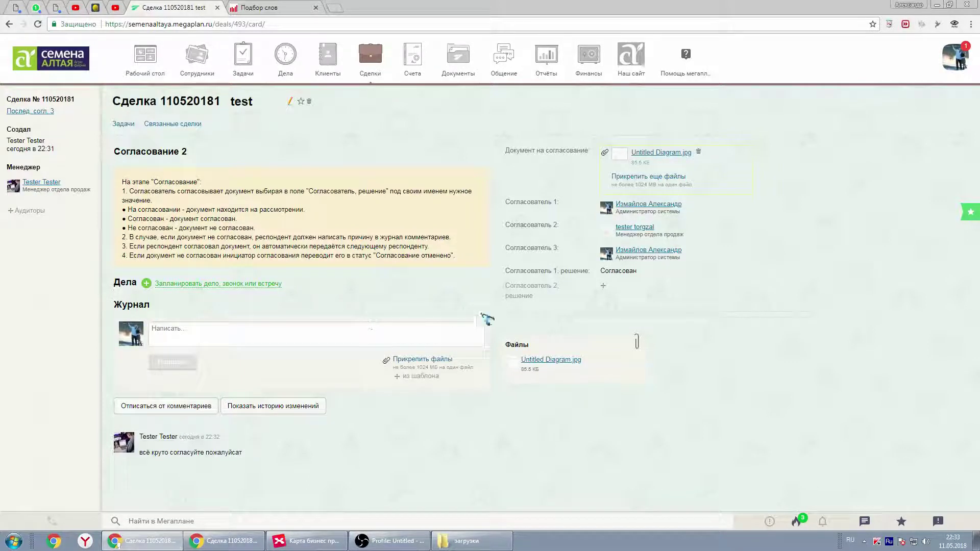
Set the decision of Согласователь 2 to Согласован and reload the deal page.
left_click(605, 288)
left_click(610, 287)
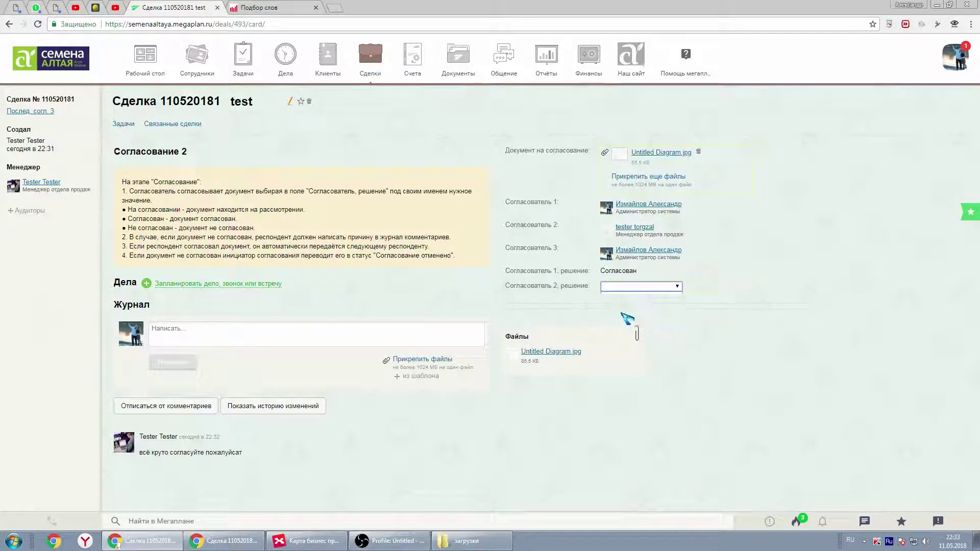
left_click(37, 24)
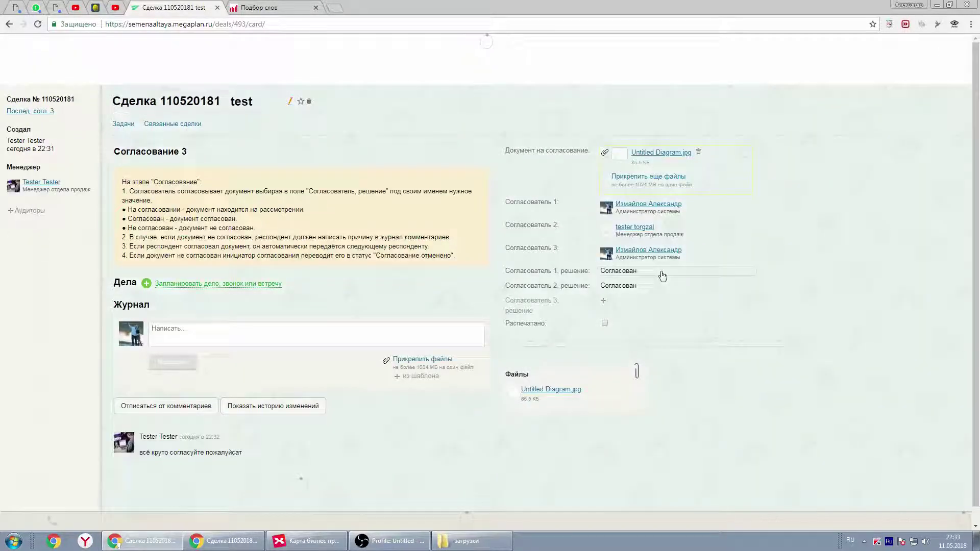
Set the decision of Согласователь 3 to Согласован and reload the deal page.
left_click(603, 300)
left_click(641, 302)
left_click(622, 325)
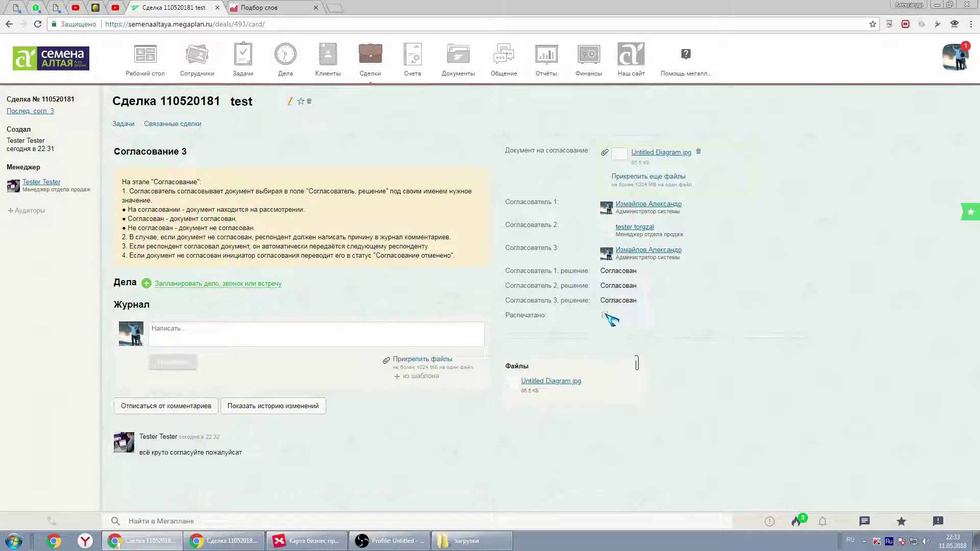
left_click(605, 317)
left_click(37, 24)
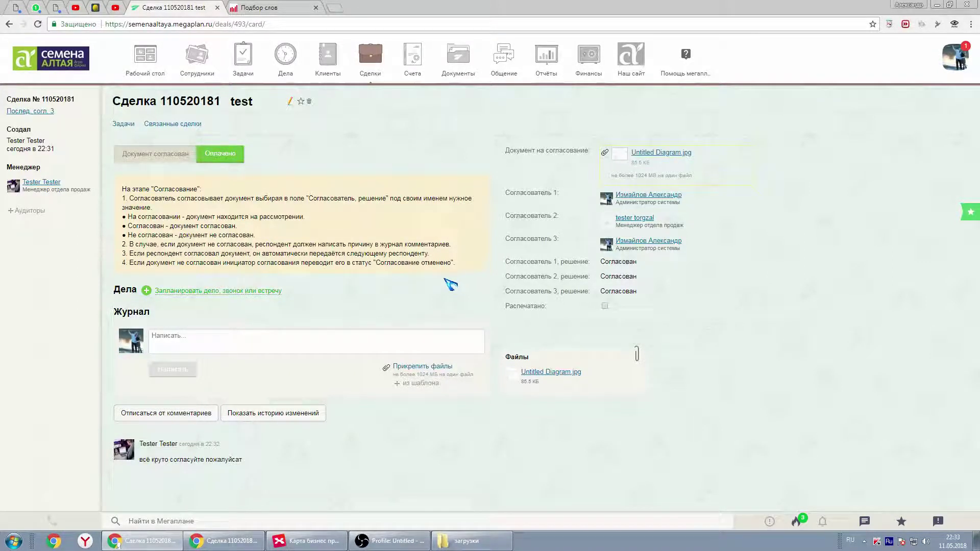
Open the decision fields of Согласователь 1, 2 and 3 in turn to check whether they can be edited.
left_click(646, 266)
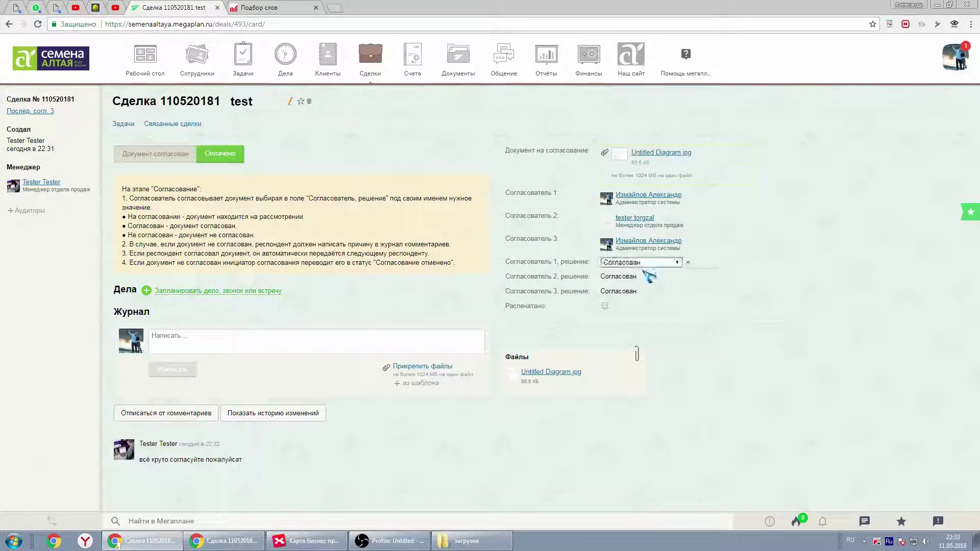
left_click(641, 279)
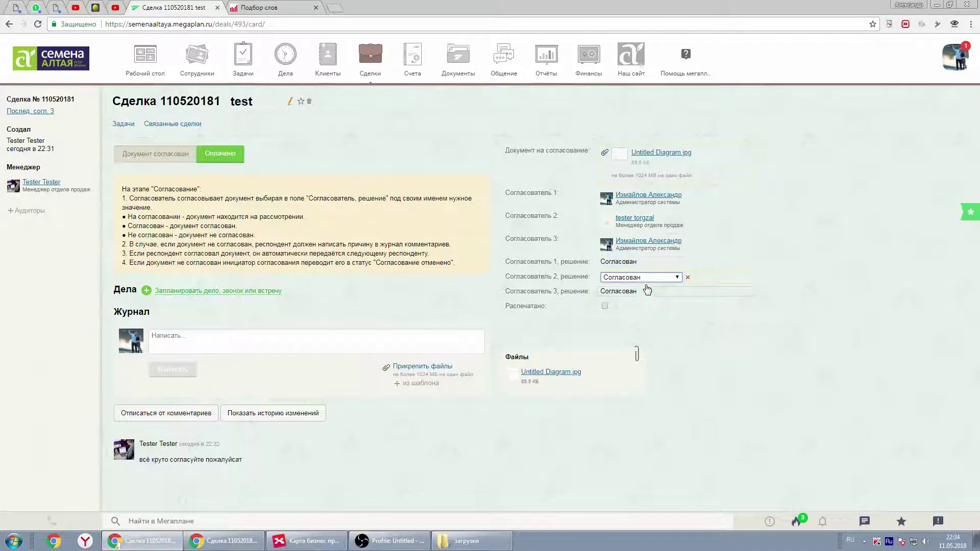
left_click(642, 265)
left_click(642, 265)
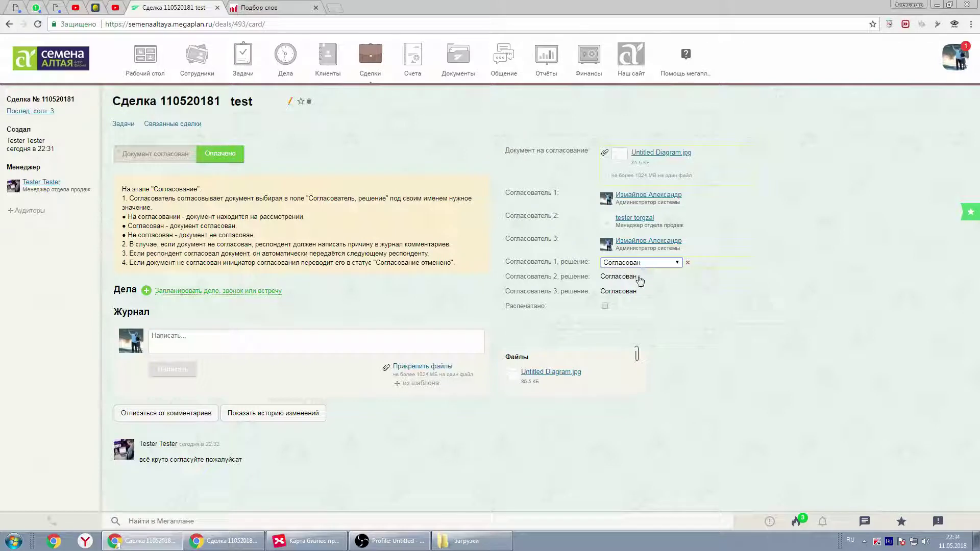
left_click(640, 278)
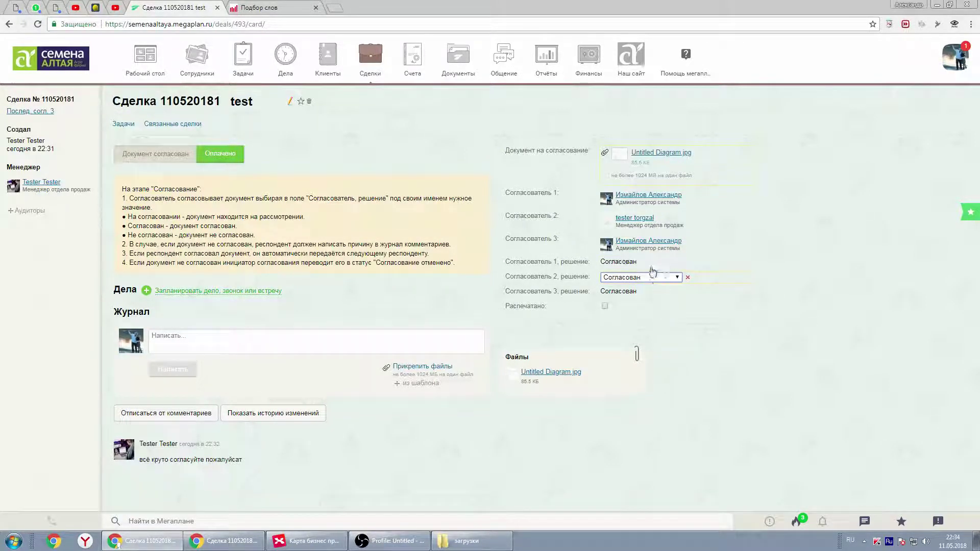
left_click(620, 291)
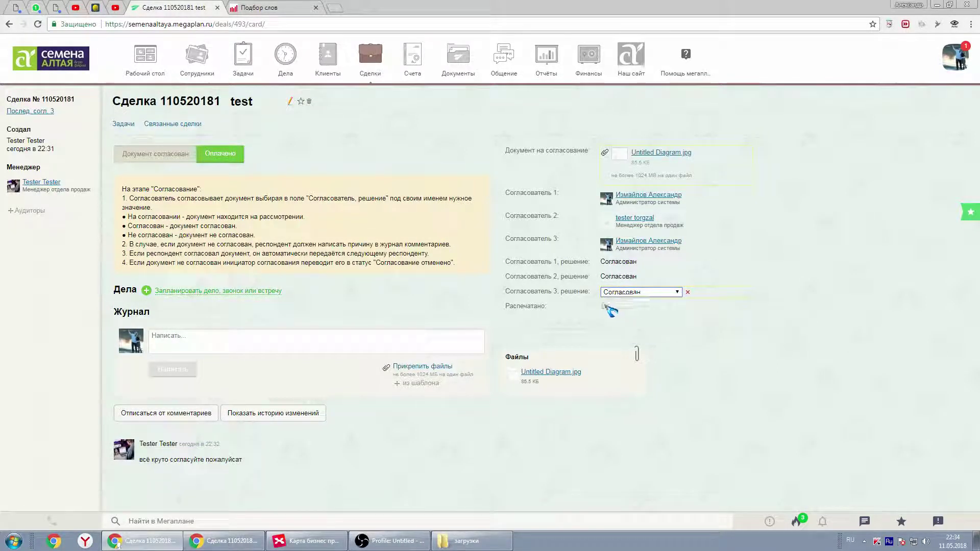
Move the deal to the Оплачено stage and check its status in the sales manager's browser window.
left_click(215, 158)
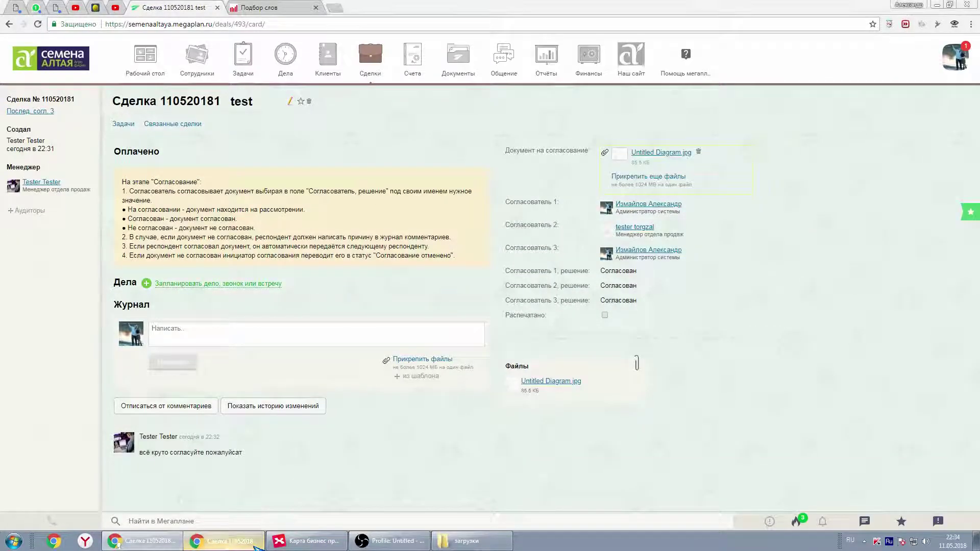
left_click(255, 546)
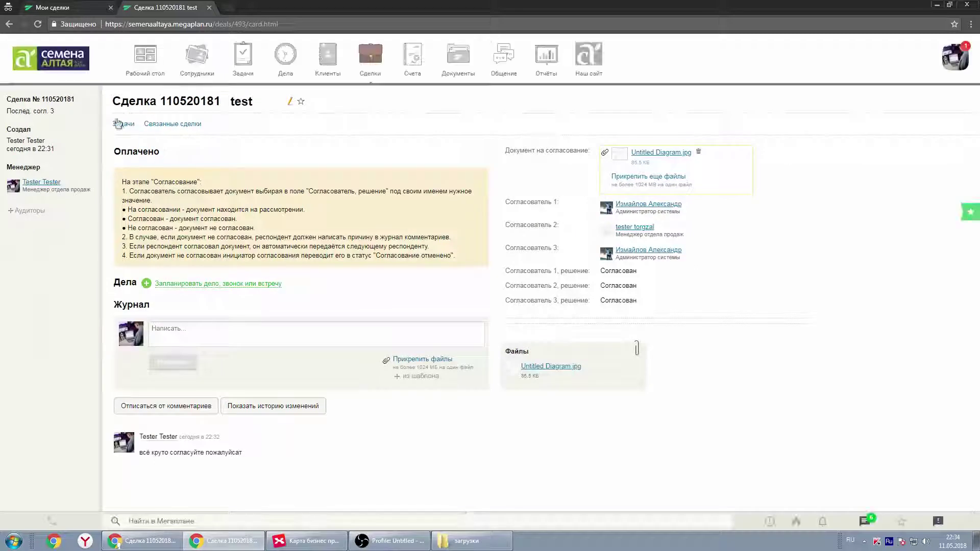
double_click(117, 151)
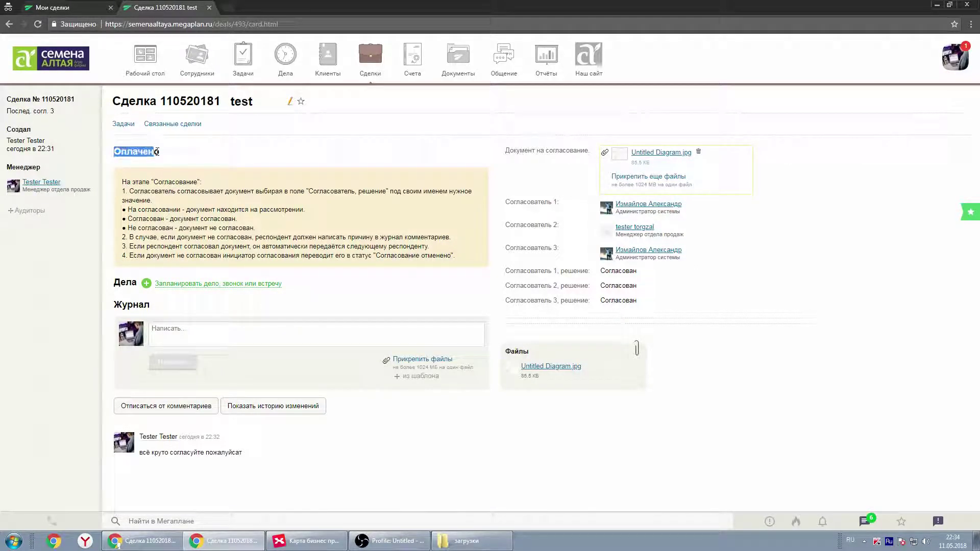
Filter the deals list by the Оплачено stage and add the Статус column to the table.
left_click(370, 72)
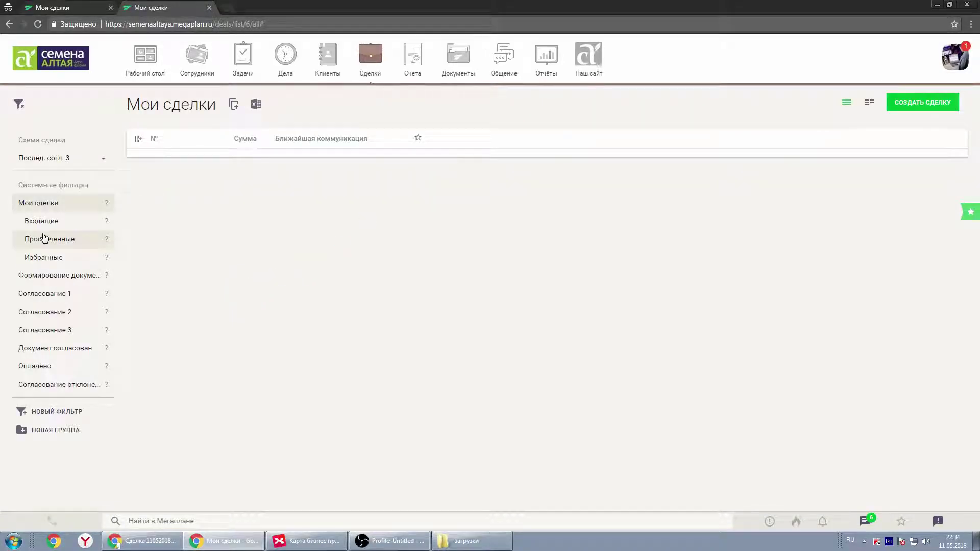
left_click(65, 367)
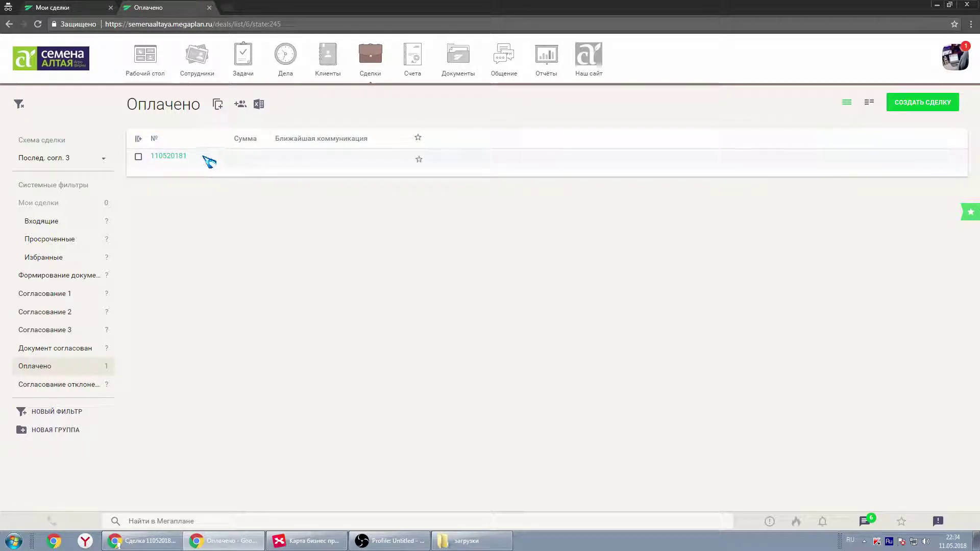
left_click(138, 138)
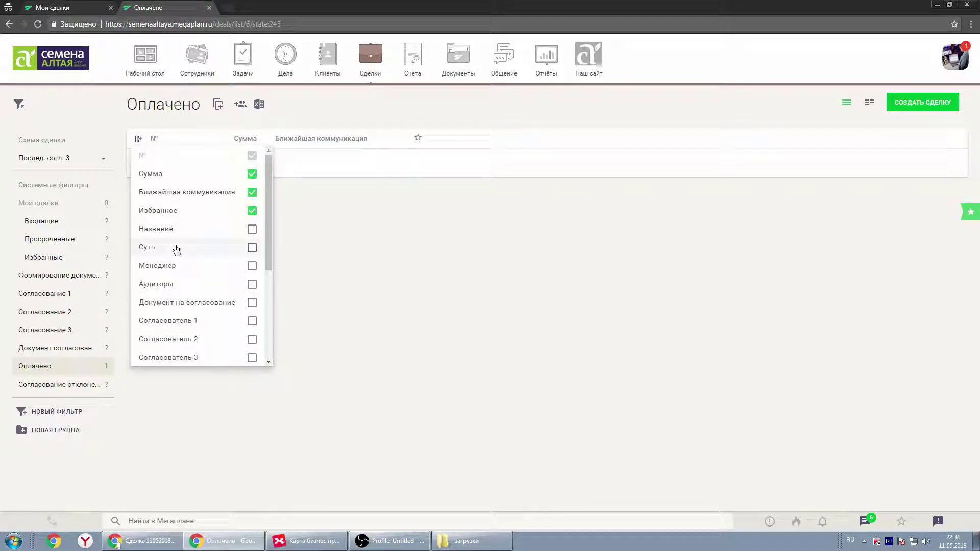
scroll(216, 278, "down", 3)
left_click(254, 304)
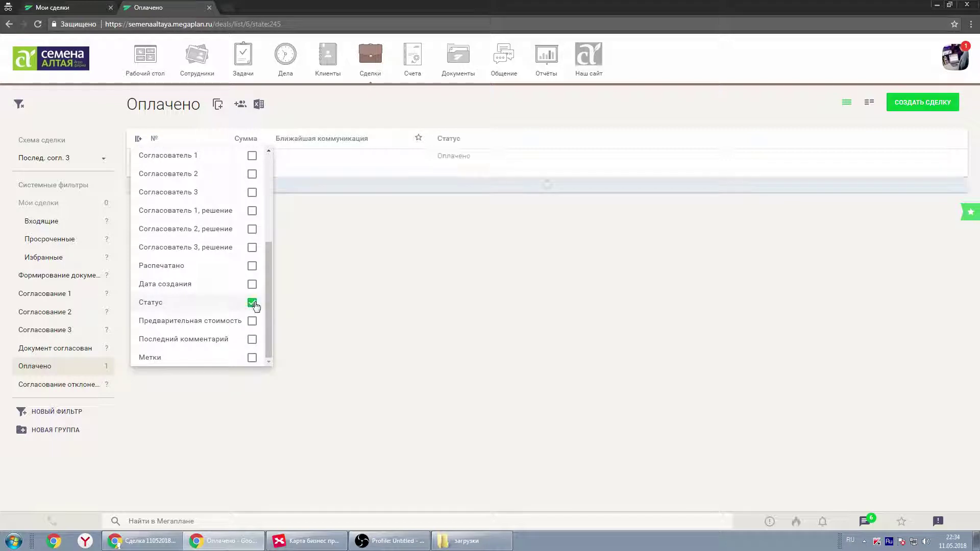
triple_click(477, 227)
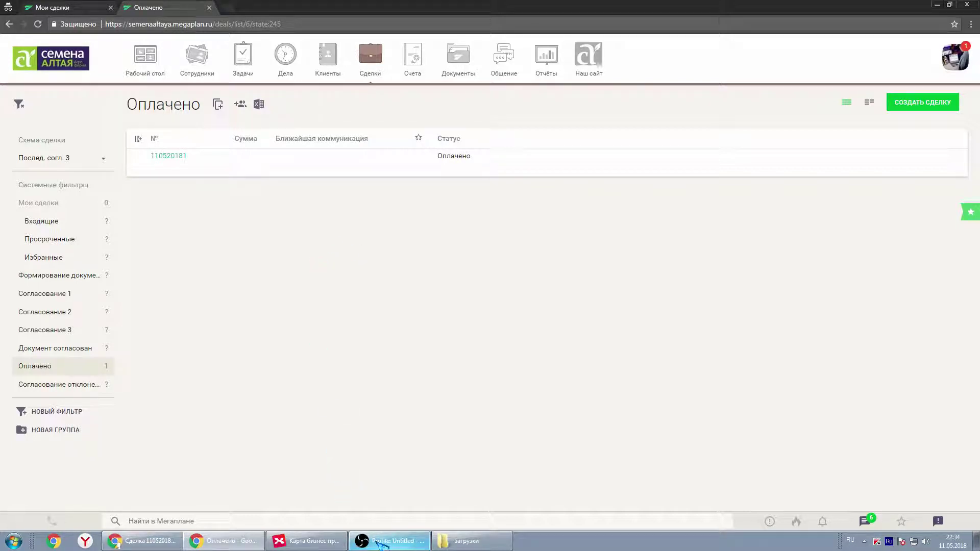
Open the list of deal schemes to examine which schemes are available.
left_click(88, 158)
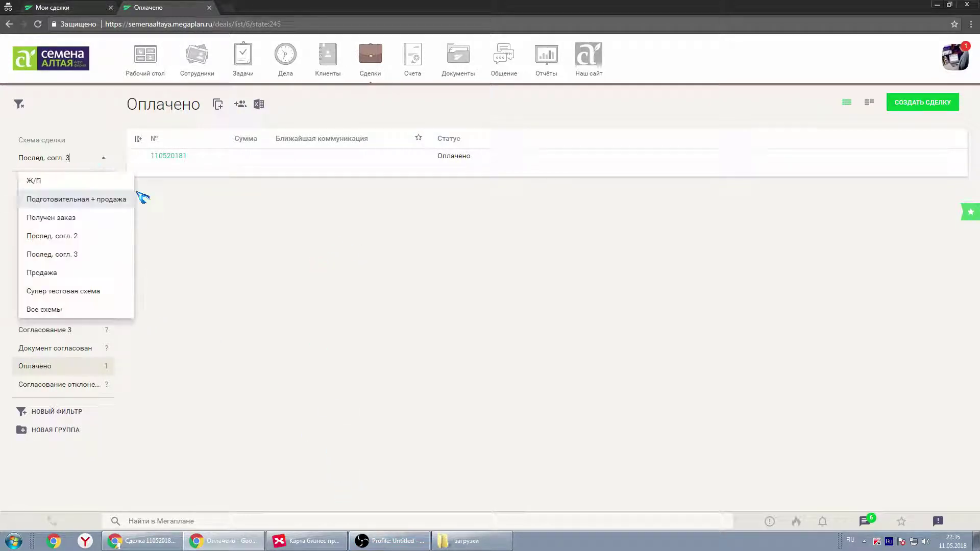
left_click(249, 226)
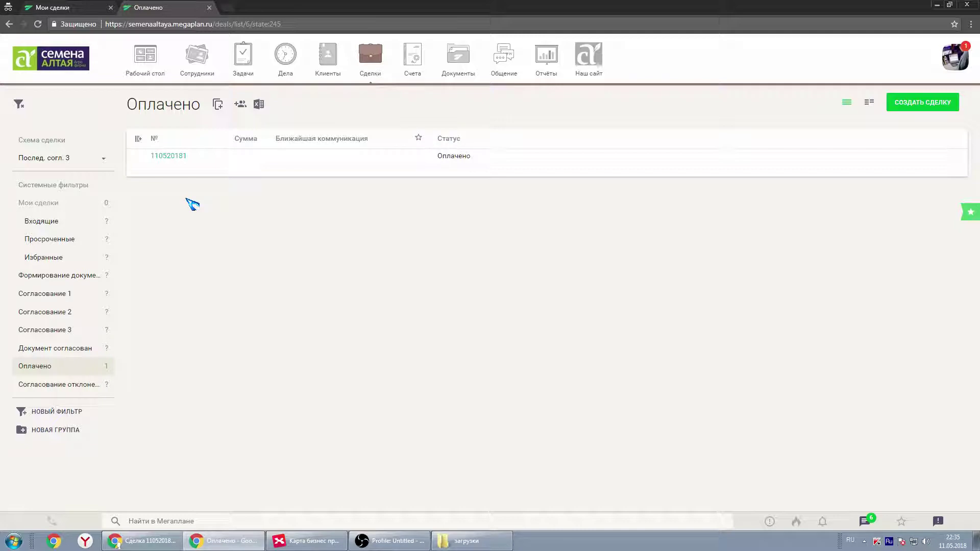
left_click(77, 159)
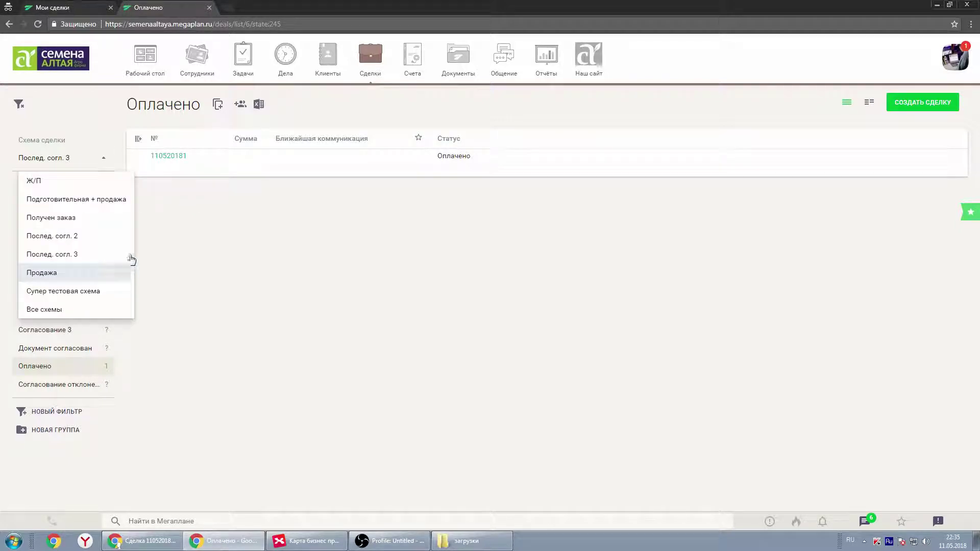